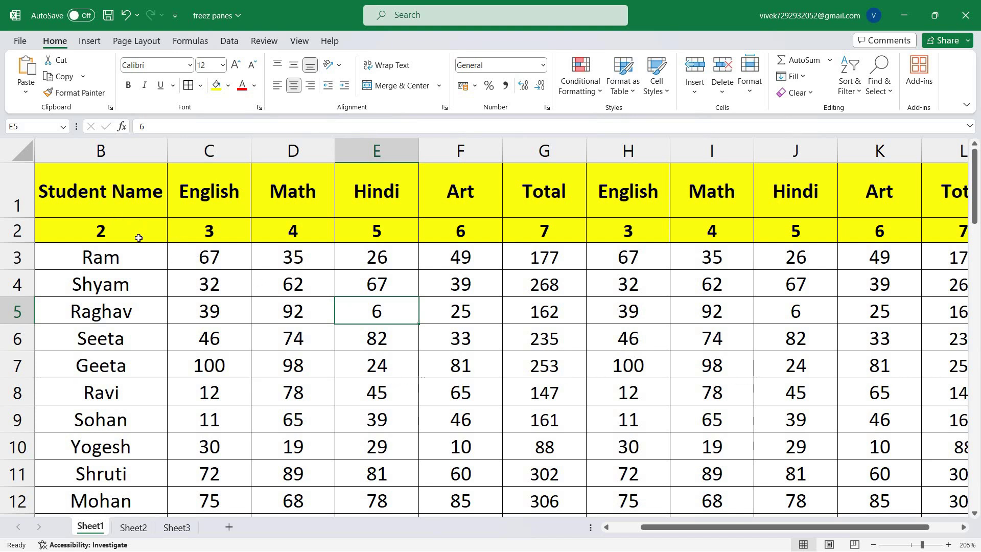
- Scroll down and back up the unfrozen sheet, then select the Sr., Student Name and English headers
{"action": "mouse_move", "coordinate": [716, 526]}
{"action": "left_mouse_down"}
{"action": "mouse_move", "coordinate": [764, 521]}
{"action": "mouse_move", "coordinate": [705, 526]}
{"action": "left_mouse_up"}
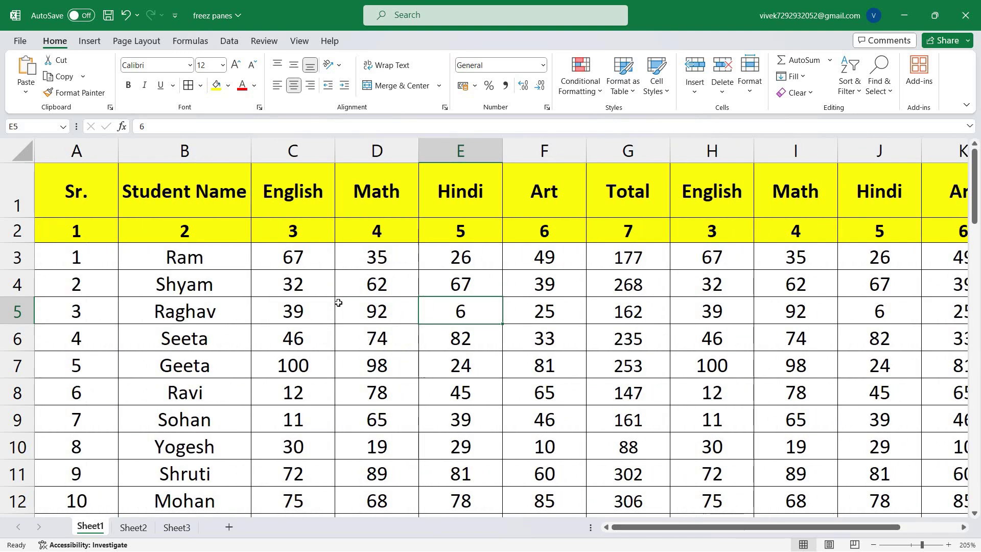
{"action": "scroll", "coordinate": [338, 302], "scroll_direction": "down", "scroll_amount": 2}
{"action": "scroll", "coordinate": [339, 302], "scroll_direction": "down", "scroll_amount": 5}
{"action": "scroll", "coordinate": [338, 304], "scroll_direction": "down", "scroll_amount": 9}
{"action": "scroll", "coordinate": [339, 307], "scroll_direction": "down", "scroll_amount": 1}
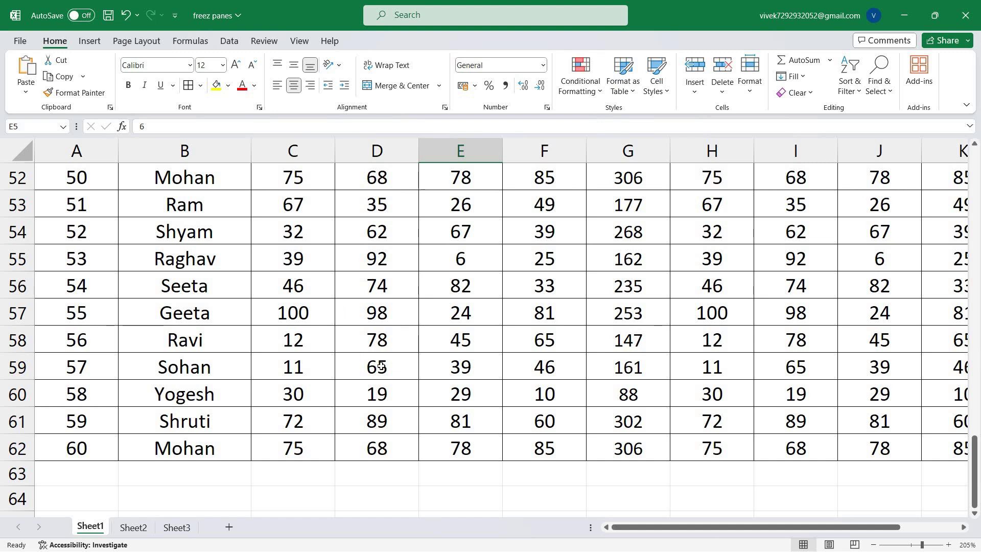
{"action": "scroll", "coordinate": [381, 365], "scroll_direction": "up", "scroll_amount": 4}
{"action": "scroll", "coordinate": [381, 364], "scroll_direction": "up", "scroll_amount": 4}
{"action": "scroll", "coordinate": [380, 365], "scroll_direction": "up", "scroll_amount": 6}
{"action": "scroll", "coordinate": [381, 365], "scroll_direction": "up", "scroll_amount": 3}
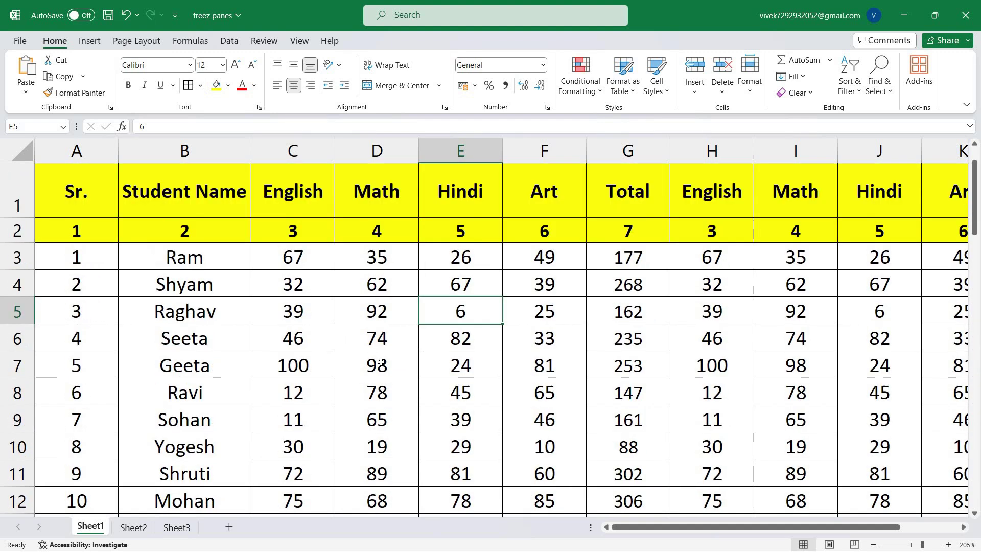
{"action": "left_click", "coordinate": [77, 190]}
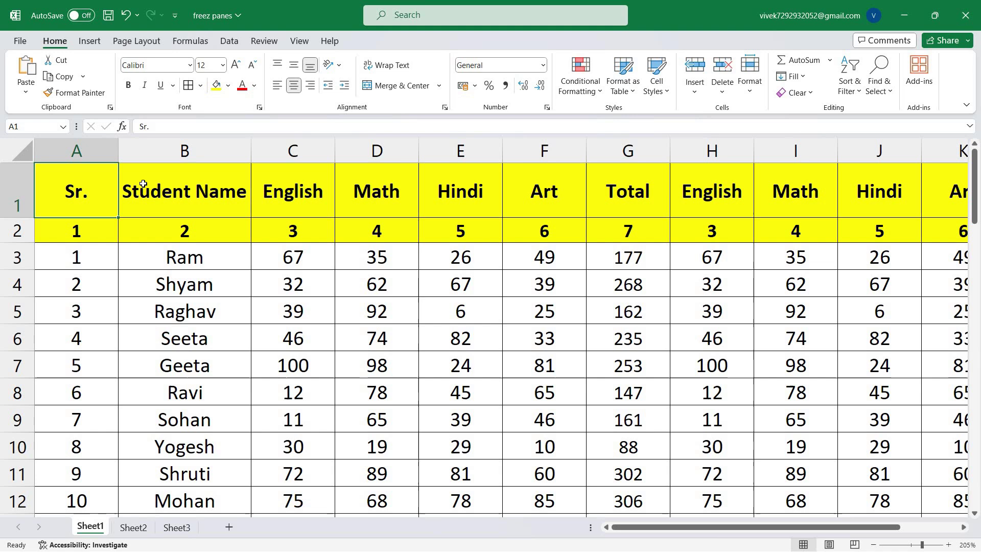
{"action": "left_click", "coordinate": [230, 190]}
{"action": "left_click", "coordinate": [305, 194]}
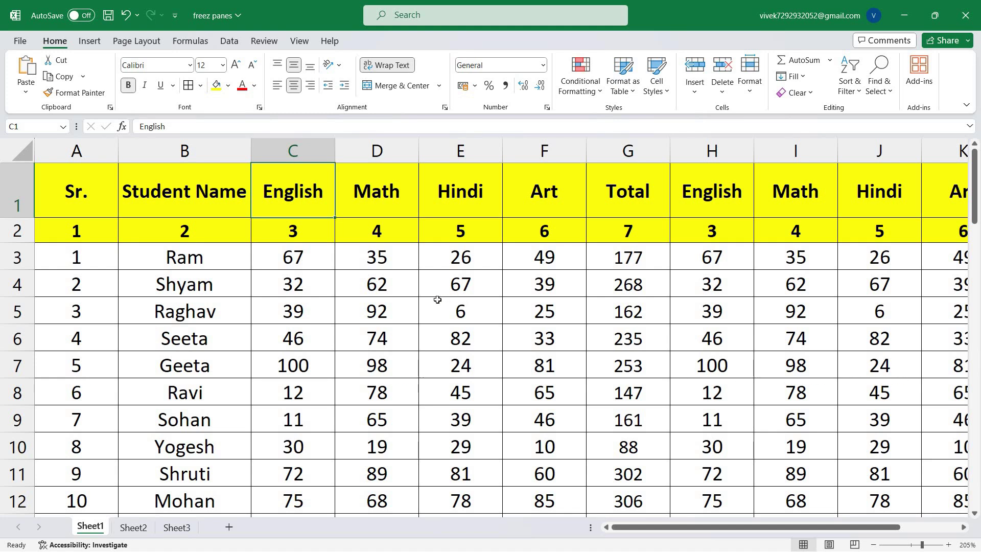
- Scroll to the end of the list and select empty cells below the last student, ending at B63
{"action": "scroll", "coordinate": [437, 299], "scroll_direction": "down", "scroll_amount": 3}
{"action": "scroll", "coordinate": [437, 301], "scroll_direction": "down", "scroll_amount": 3}
{"action": "scroll", "coordinate": [438, 304], "scroll_direction": "down", "scroll_amount": 6}
{"action": "scroll", "coordinate": [440, 311], "scroll_direction": "down", "scroll_amount": 6}
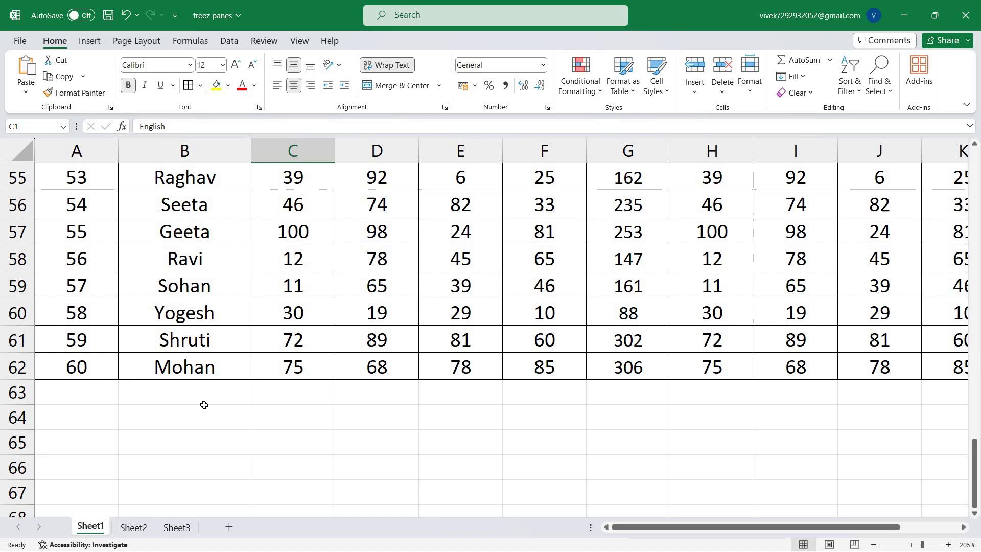
{"action": "left_click", "coordinate": [216, 392]}
{"action": "left_click", "coordinate": [452, 392]}
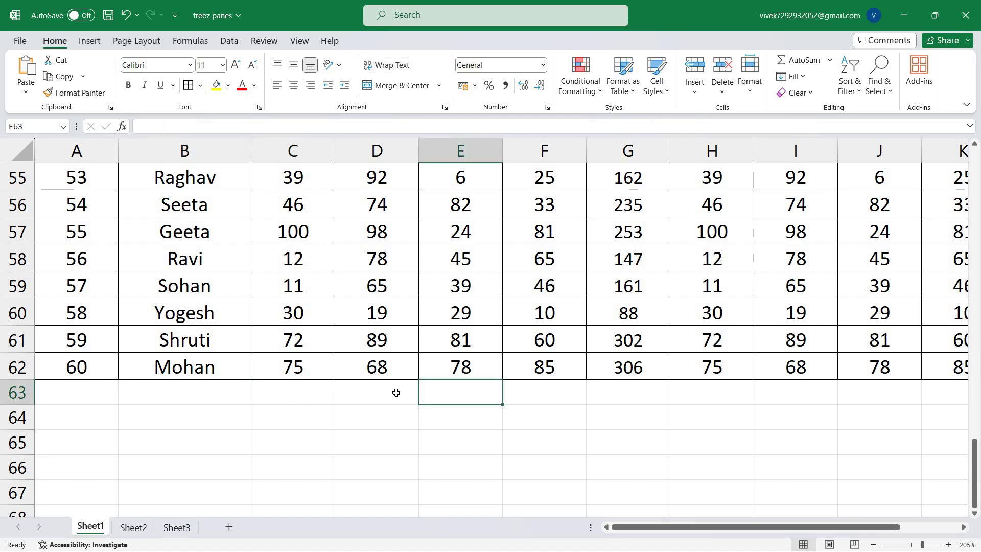
{"action": "left_click", "coordinate": [189, 393]}
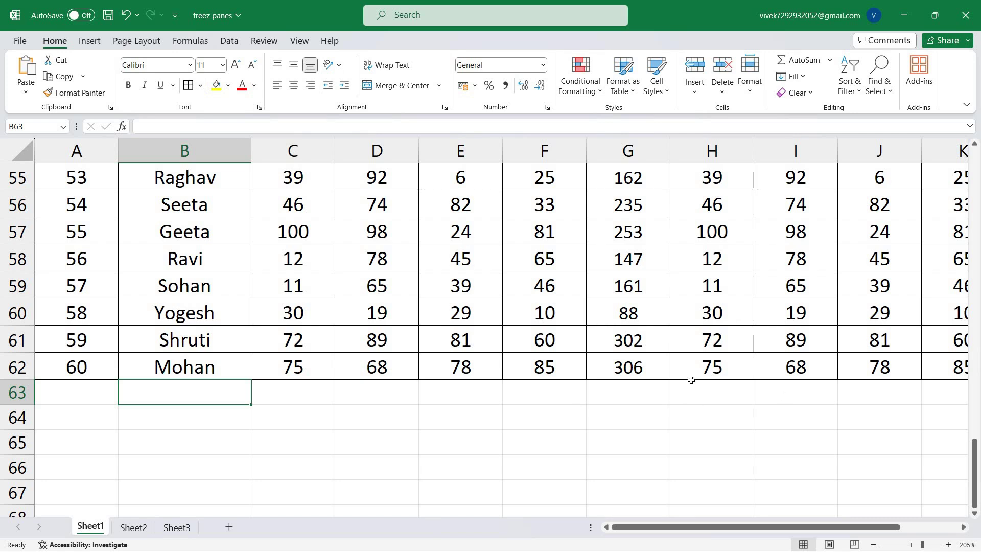
- Scroll through the rows again, selecting empty cell F63 and then Ravi's name in B58
{"action": "scroll", "coordinate": [794, 394], "scroll_direction": "up", "scroll_amount": 6}
{"action": "scroll", "coordinate": [794, 394], "scroll_direction": "up", "scroll_amount": 4}
{"action": "scroll", "coordinate": [783, 308], "scroll_direction": "up", "scroll_amount": 4}
{"action": "scroll", "coordinate": [753, 271], "scroll_direction": "up", "scroll_amount": 4}
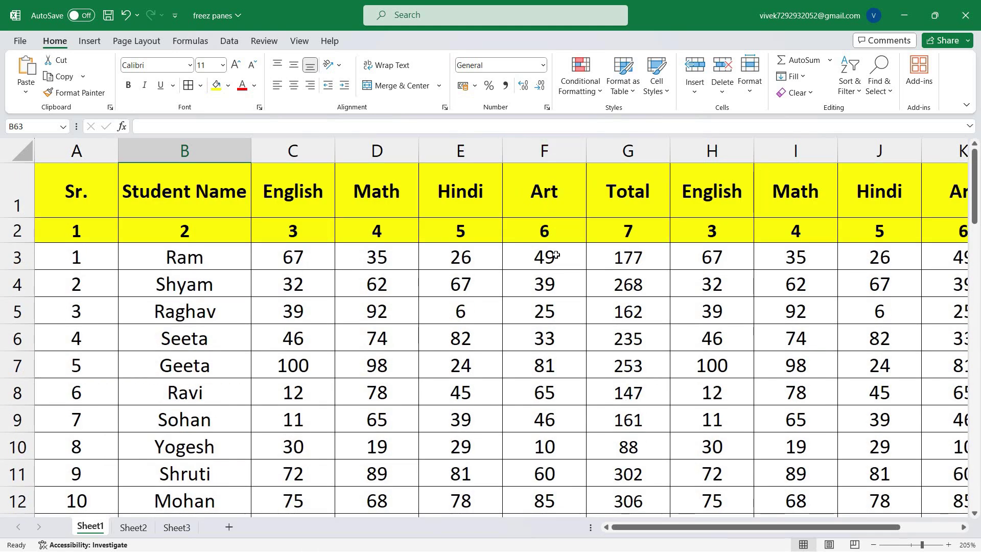
{"action": "scroll", "coordinate": [562, 358], "scroll_direction": "down", "scroll_amount": 3}
{"action": "scroll", "coordinate": [562, 419], "scroll_direction": "down", "scroll_amount": 3}
{"action": "scroll", "coordinate": [547, 427], "scroll_direction": "down", "scroll_amount": 4}
{"action": "scroll", "coordinate": [552, 439], "scroll_direction": "down", "scroll_amount": 5}
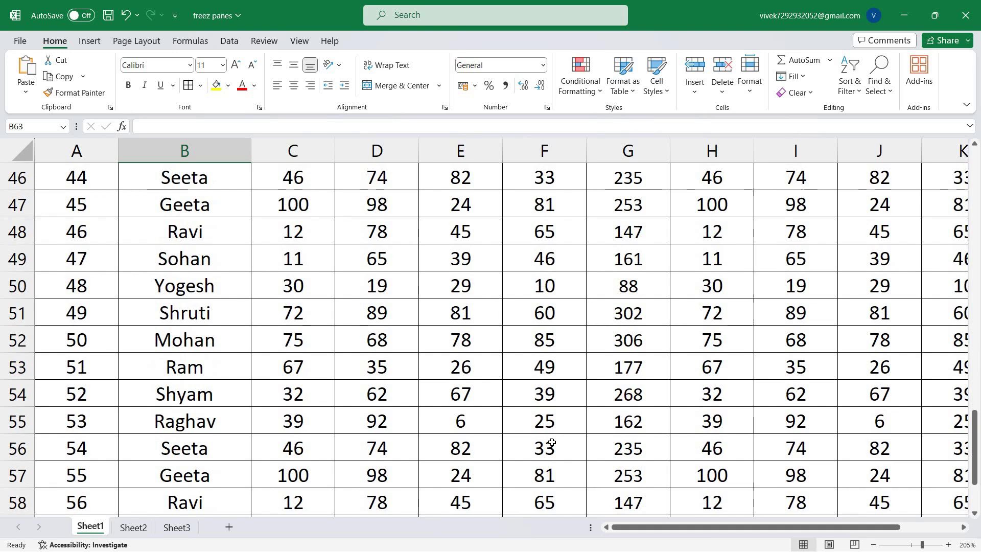
{"action": "scroll", "coordinate": [552, 442], "scroll_direction": "down", "scroll_amount": 4}
{"action": "left_click", "coordinate": [547, 312]}
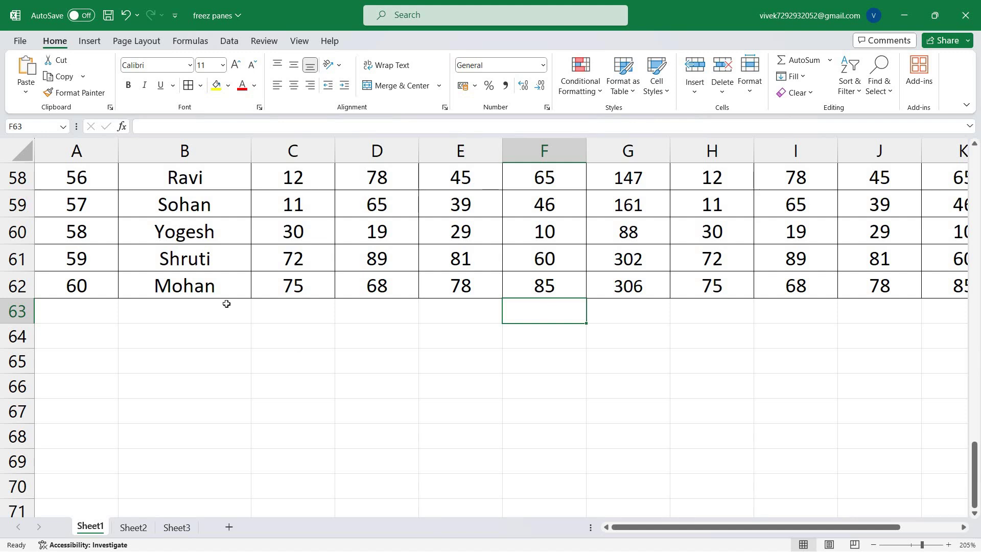
{"action": "left_click", "coordinate": [186, 184]}
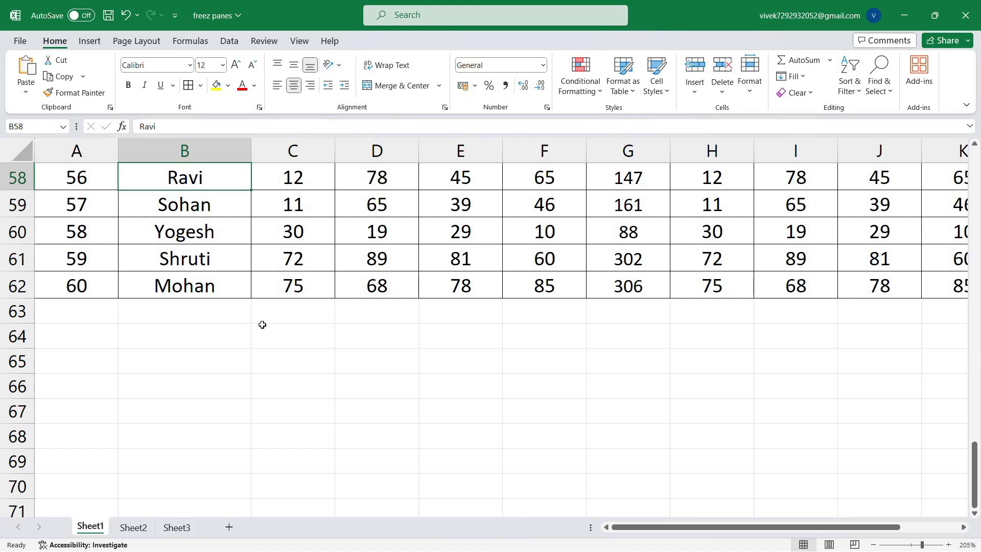
- Scroll up the sheet and select Ravi's English mark in cell C48
{"action": "scroll", "coordinate": [188, 254], "scroll_direction": "up", "scroll_amount": 1}
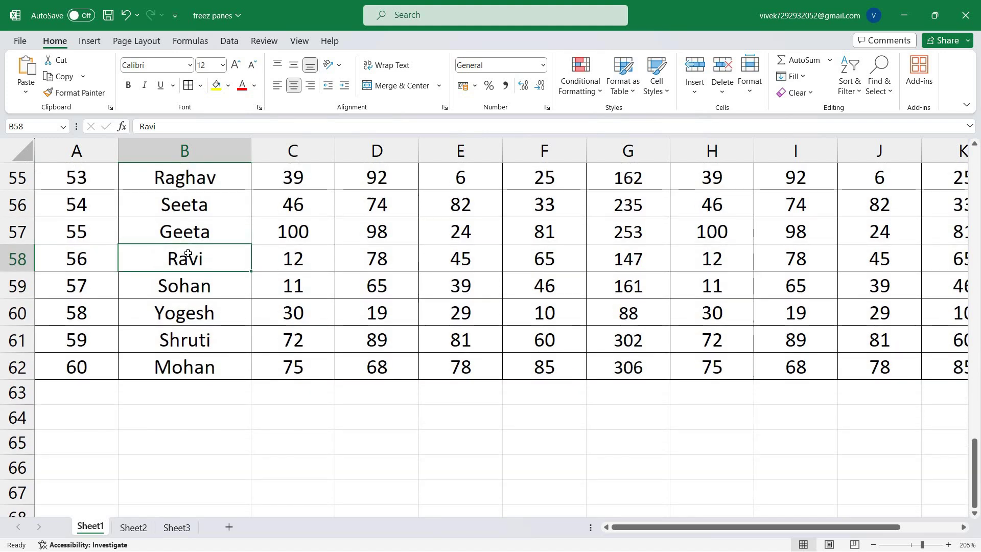
{"action": "scroll", "coordinate": [240, 281], "scroll_direction": "up", "scroll_amount": 1}
{"action": "scroll", "coordinate": [509, 310], "scroll_direction": "up", "scroll_amount": 1}
{"action": "scroll", "coordinate": [510, 310], "scroll_direction": "up", "scroll_amount": 4}
{"action": "scroll", "coordinate": [504, 256], "scroll_direction": "up", "scroll_amount": 4}
{"action": "scroll", "coordinate": [516, 247], "scroll_direction": "up", "scroll_amount": 5}
{"action": "scroll", "coordinate": [522, 223], "scroll_direction": "up", "scroll_amount": 3}
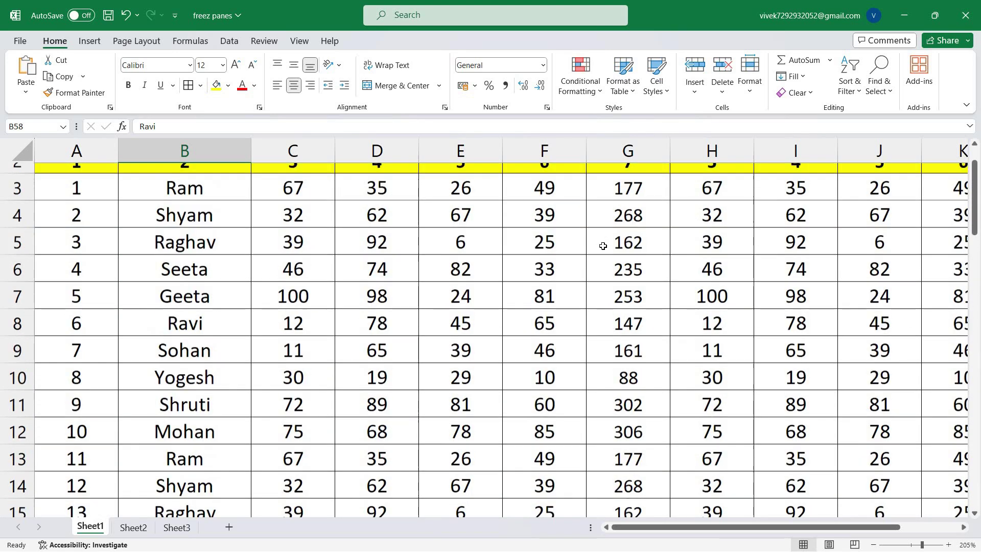
{"action": "scroll", "coordinate": [603, 245], "scroll_direction": "up", "scroll_amount": 1}
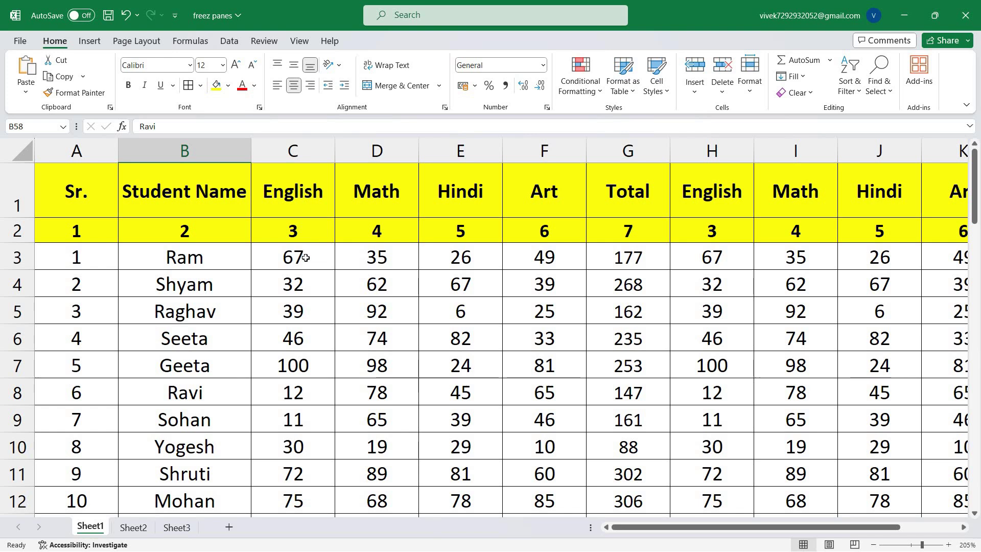
{"action": "scroll", "coordinate": [305, 258], "scroll_direction": "down", "scroll_amount": 6}
{"action": "scroll", "coordinate": [298, 285], "scroll_direction": "down", "scroll_amount": 5}
{"action": "scroll", "coordinate": [298, 284], "scroll_direction": "down", "scroll_amount": 3}
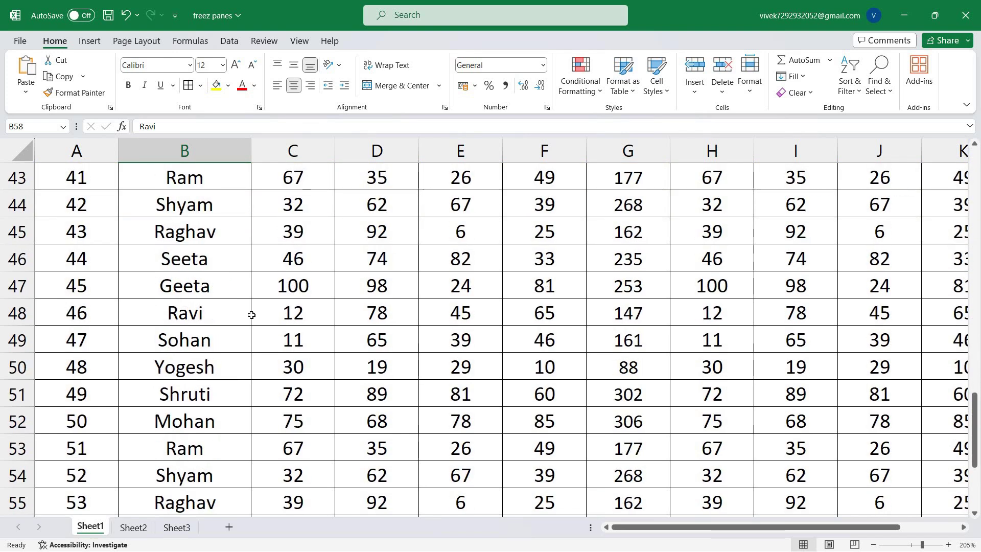
{"action": "left_click", "coordinate": [294, 319]}
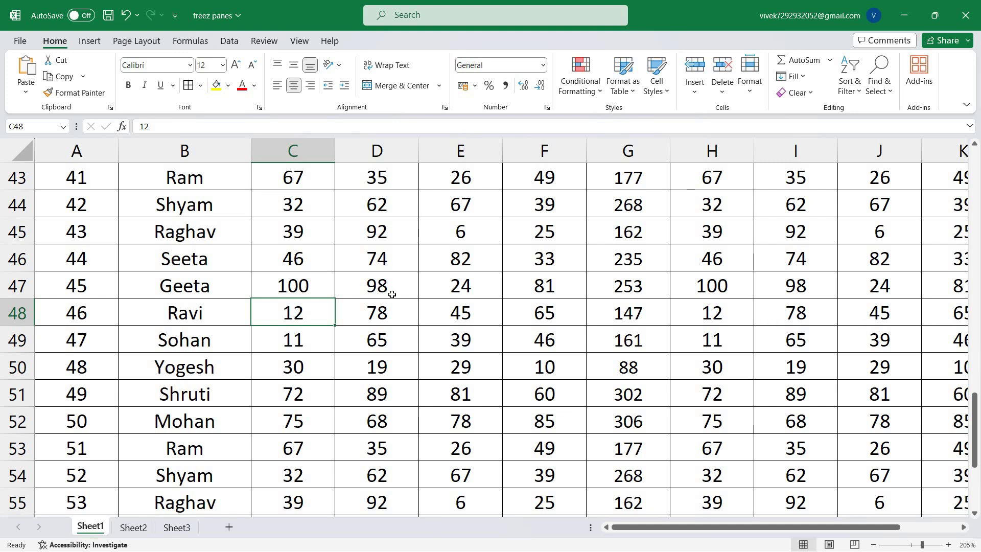
- Scroll back to the top and select the header cells across row 1
{"action": "scroll", "coordinate": [379, 323], "scroll_direction": "down", "scroll_amount": 4}
{"action": "scroll", "coordinate": [380, 323], "scroll_direction": "down", "scroll_amount": 3}
{"action": "scroll", "coordinate": [380, 323], "scroll_direction": "up", "scroll_amount": 3}
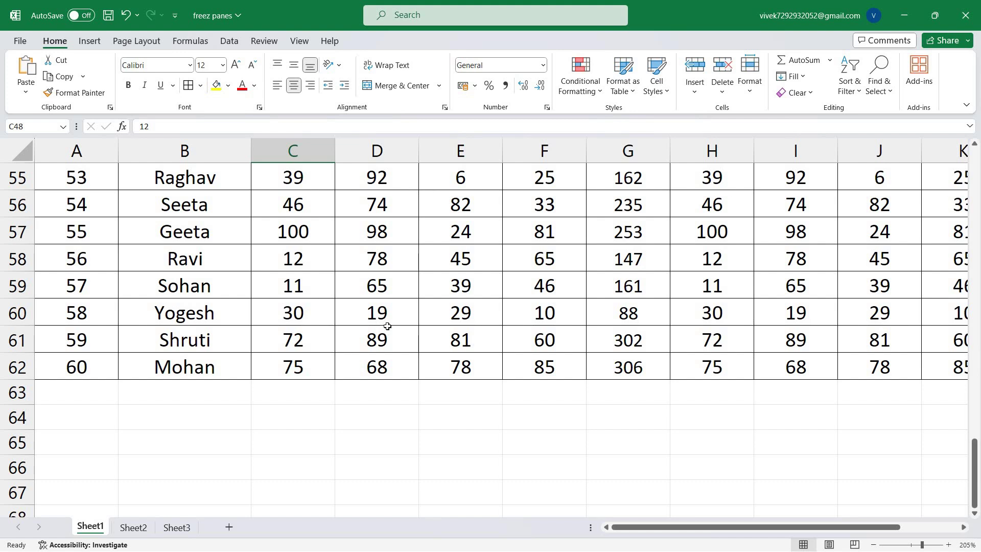
{"action": "scroll", "coordinate": [379, 323], "scroll_direction": "up", "scroll_amount": 2}
{"action": "scroll", "coordinate": [378, 321], "scroll_direction": "up", "scroll_amount": 2}
{"action": "scroll", "coordinate": [364, 305], "scroll_direction": "up", "scroll_amount": 7}
{"action": "scroll", "coordinate": [363, 305], "scroll_direction": "up", "scroll_amount": 2}
{"action": "scroll", "coordinate": [351, 307], "scroll_direction": "up", "scroll_amount": 4}
{"action": "scroll", "coordinate": [342, 298], "scroll_direction": "up", "scroll_amount": 1}
{"action": "mouse_move", "coordinate": [52, 193]}
{"action": "left_mouse_down"}
{"action": "mouse_move", "coordinate": [810, 193]}
{"action": "mouse_move", "coordinate": [976, 176]}
{"action": "mouse_move", "coordinate": [829, 191]}
{"action": "left_mouse_up"}
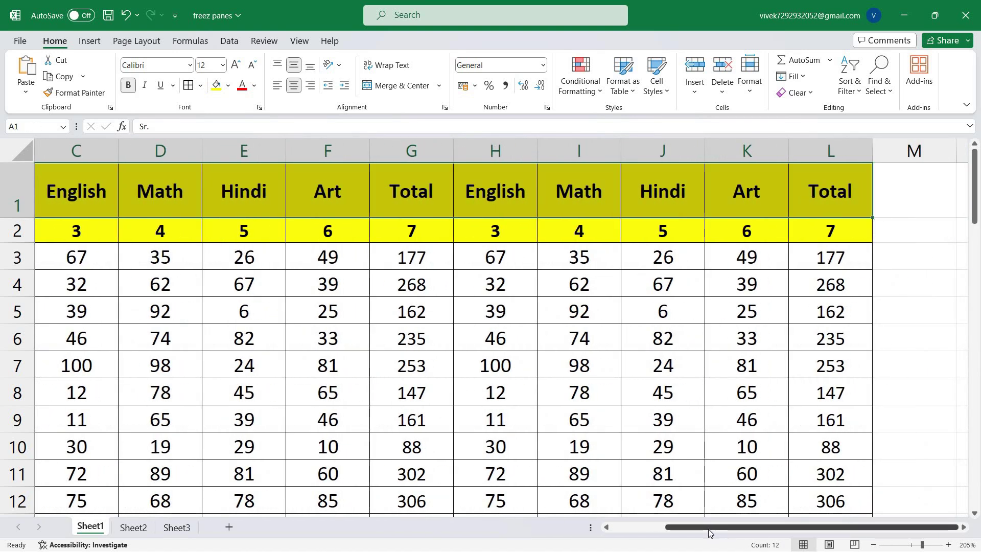
- Shift the columns slightly, select the Sr. header, then reselect the row 1 header cells
{"action": "left_click_drag", "start_coordinate": [716, 527], "coordinate": [662, 527]}
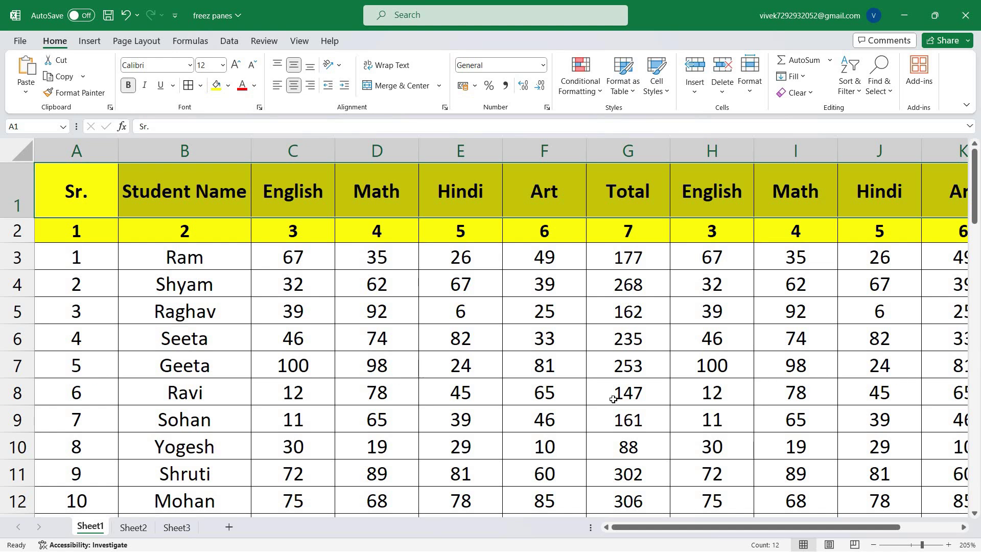
{"action": "left_click", "coordinate": [94, 186]}
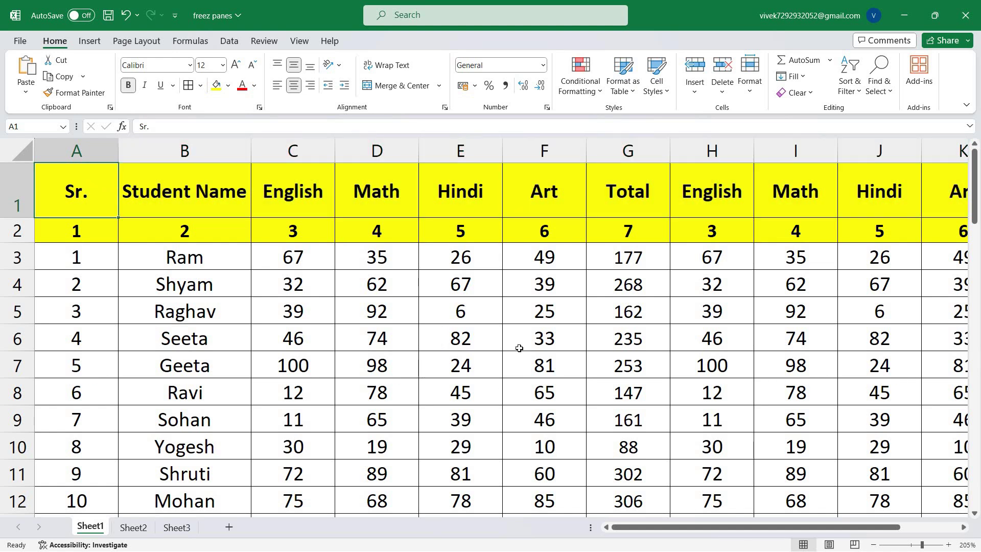
{"action": "scroll", "coordinate": [511, 342], "scroll_direction": "down", "scroll_amount": 2}
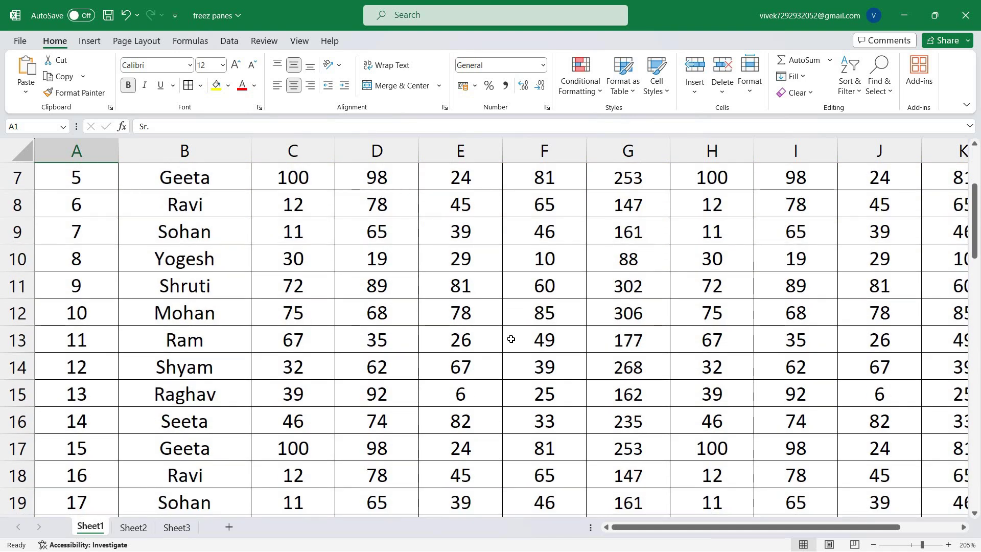
{"action": "scroll", "coordinate": [511, 342], "scroll_direction": "up", "scroll_amount": 2}
{"action": "left_click_drag", "start_coordinate": [57, 190], "coordinate": [945, 175]}
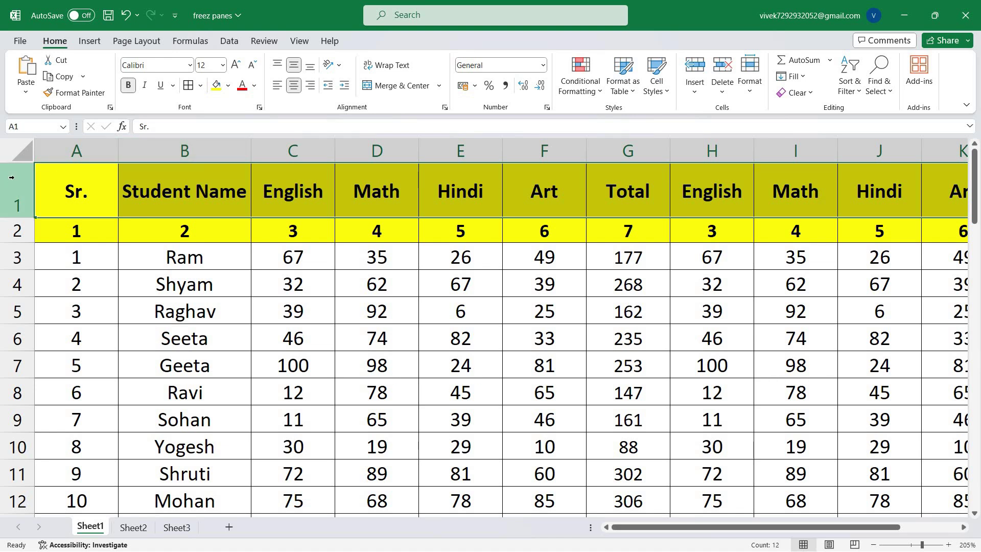
- Select row 2, the Sr. and Student Name columns, then Seeta's Math mark in D6
{"action": "left_click", "coordinate": [16, 229]}
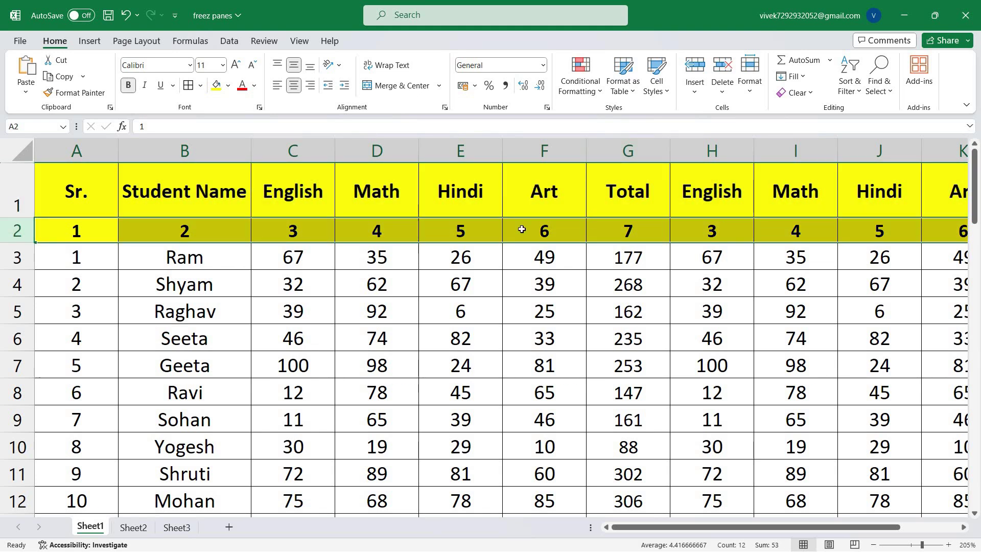
{"action": "left_click", "coordinate": [88, 152]}
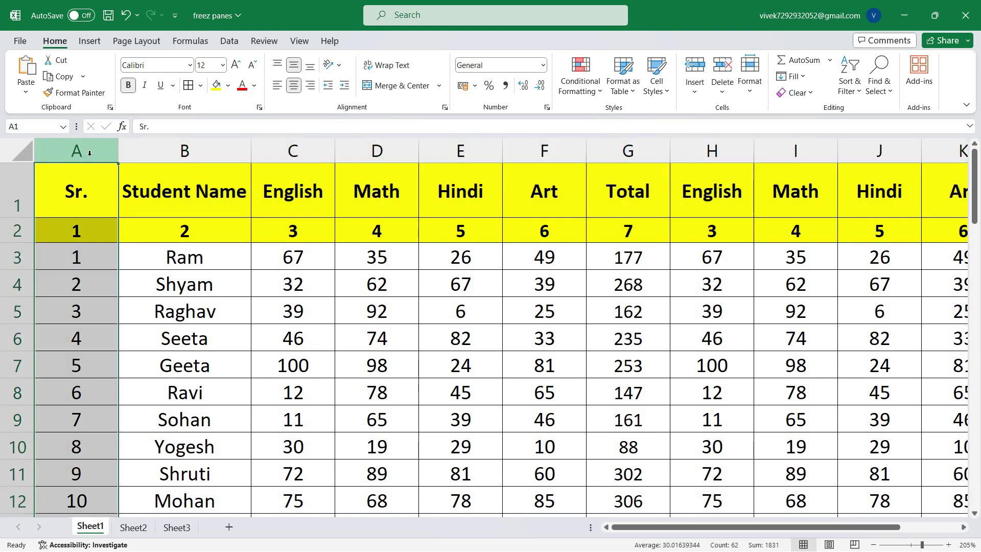
{"action": "left_click", "coordinate": [183, 150]}
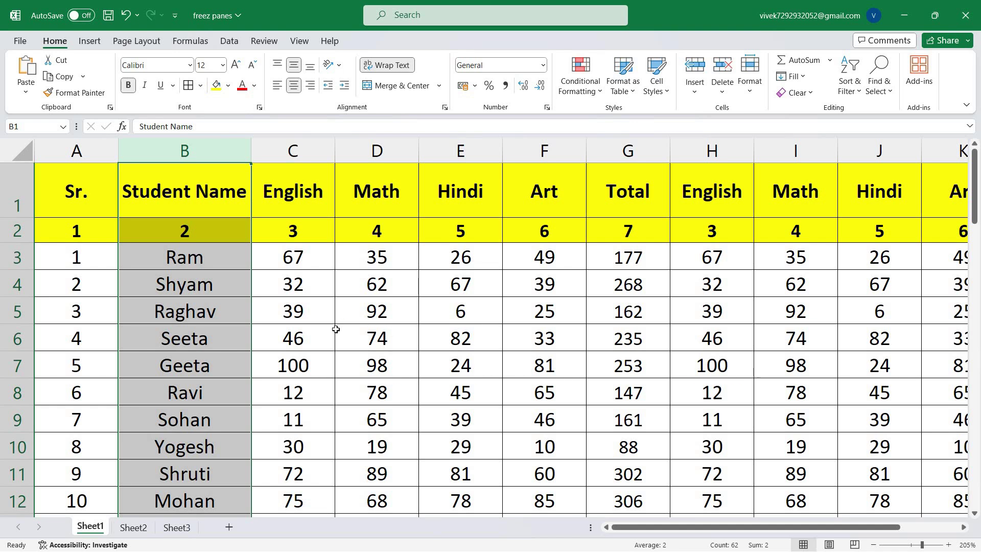
{"action": "left_click", "coordinate": [379, 335]}
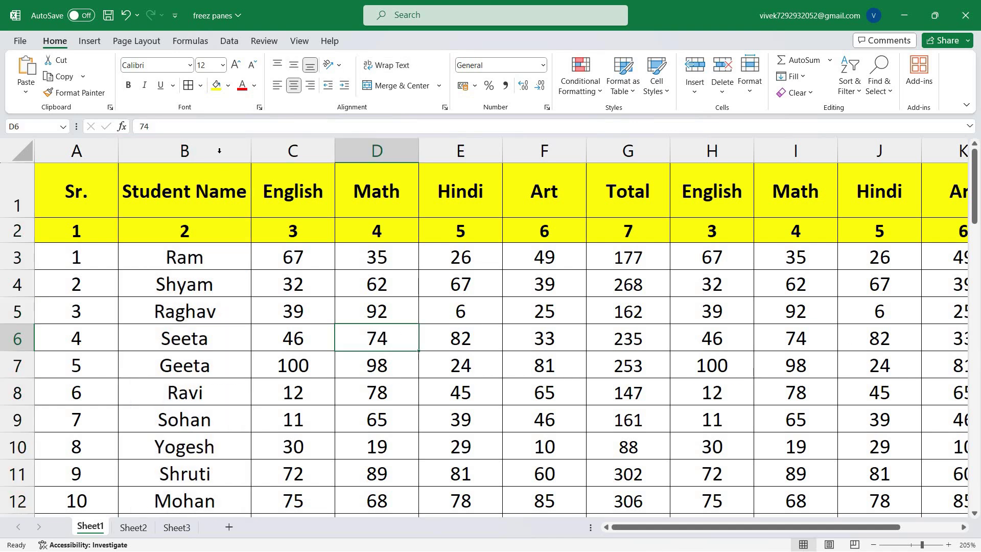
- Scroll columns sideways to show they move freely, select Seeta's total of 235, and return to column A
{"action": "scroll", "coordinate": [379, 317], "scroll_direction": "down", "scroll_amount": 2}
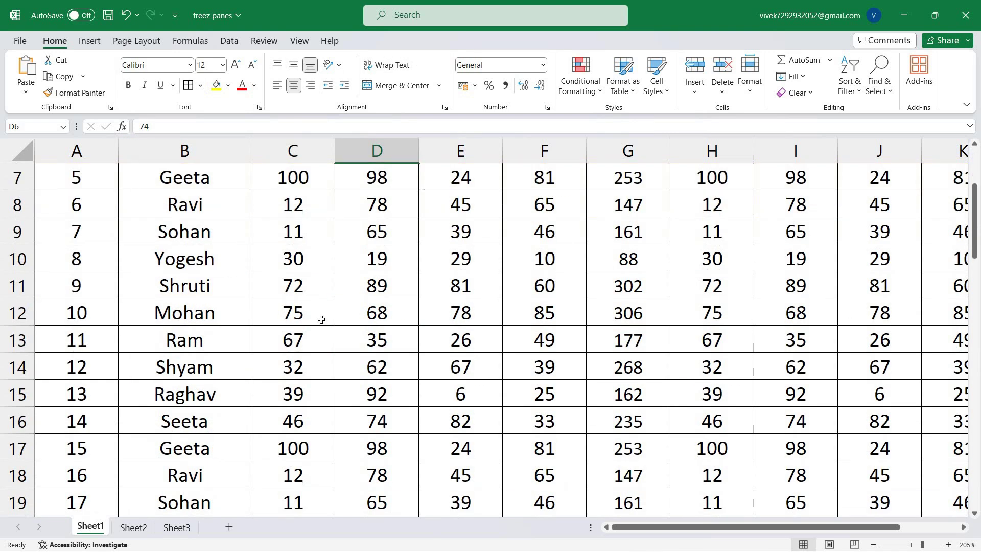
{"action": "left_click_drag", "start_coordinate": [699, 527], "coordinate": [762, 519]}
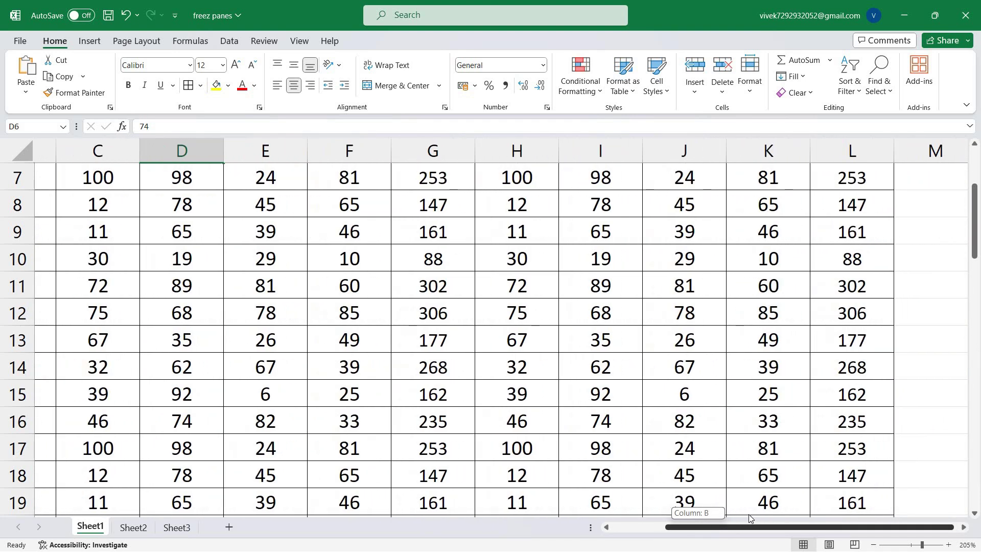
{"action": "mouse_move", "coordinate": [762, 519]}
{"action": "left_mouse_down"}
{"action": "mouse_move", "coordinate": [634, 495]}
{"action": "mouse_move", "coordinate": [213, 219]}
{"action": "left_mouse_up"}
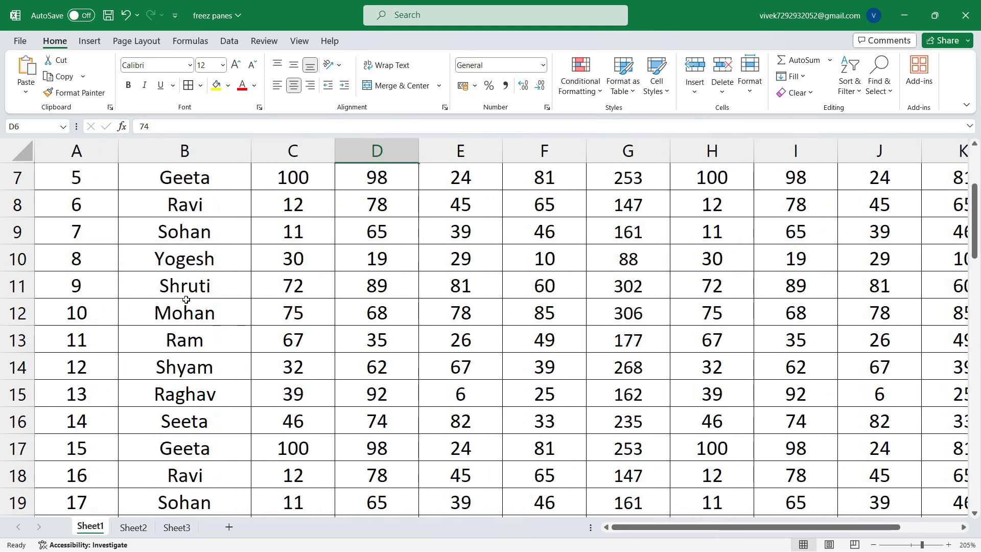
{"action": "scroll", "coordinate": [223, 314], "scroll_direction": "up", "scroll_amount": 2}
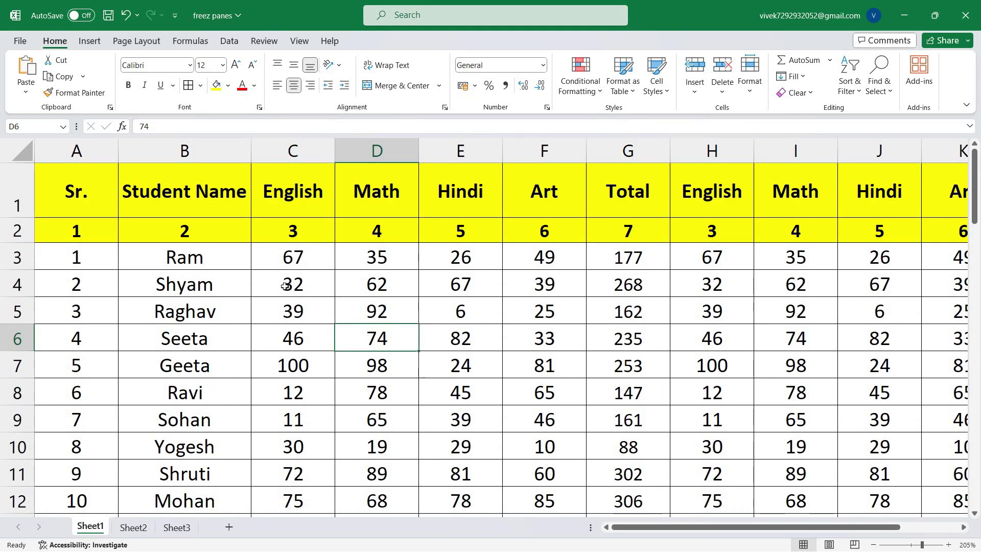
{"action": "left_click_drag", "start_coordinate": [656, 531], "coordinate": [685, 532]}
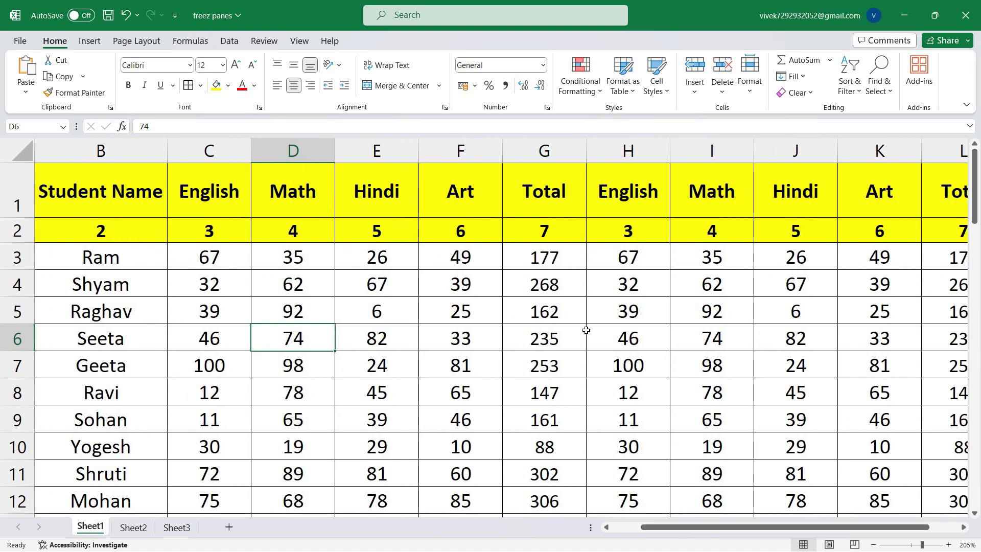
{"action": "left_click", "coordinate": [546, 337]}
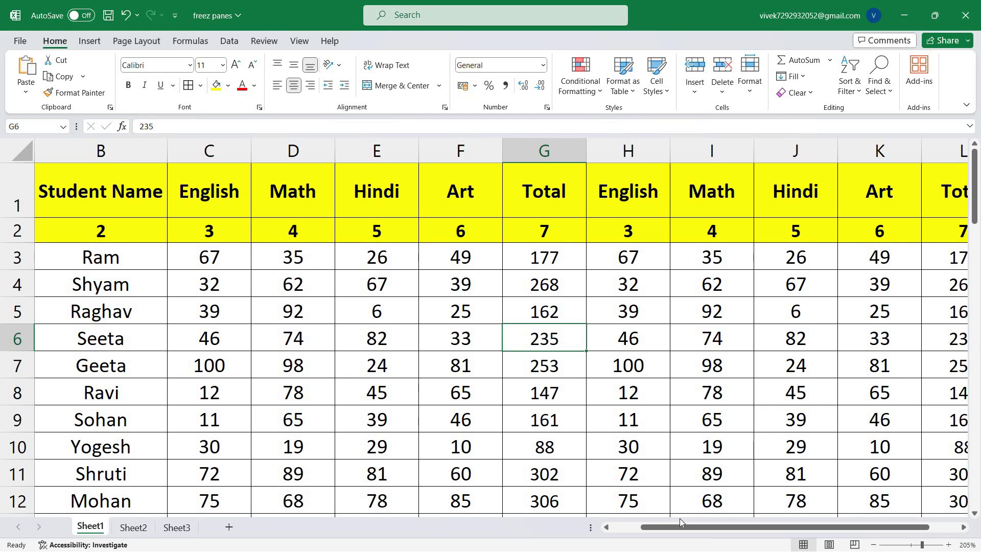
{"action": "left_click_drag", "start_coordinate": [685, 532], "coordinate": [655, 531]}
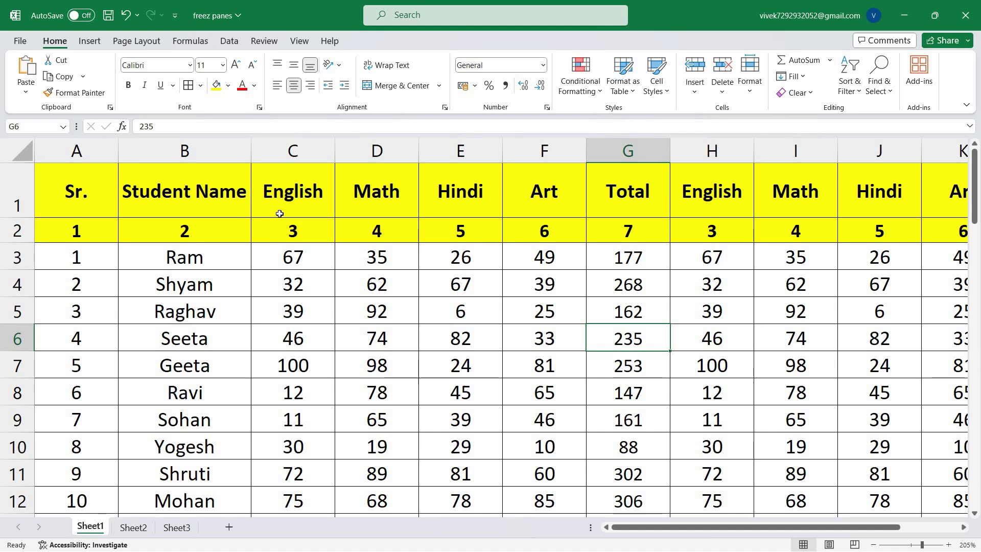
- Highlight header rows 1 and 2 and columns A and B, then select cell C3
{"action": "left_click", "coordinate": [11, 186]}
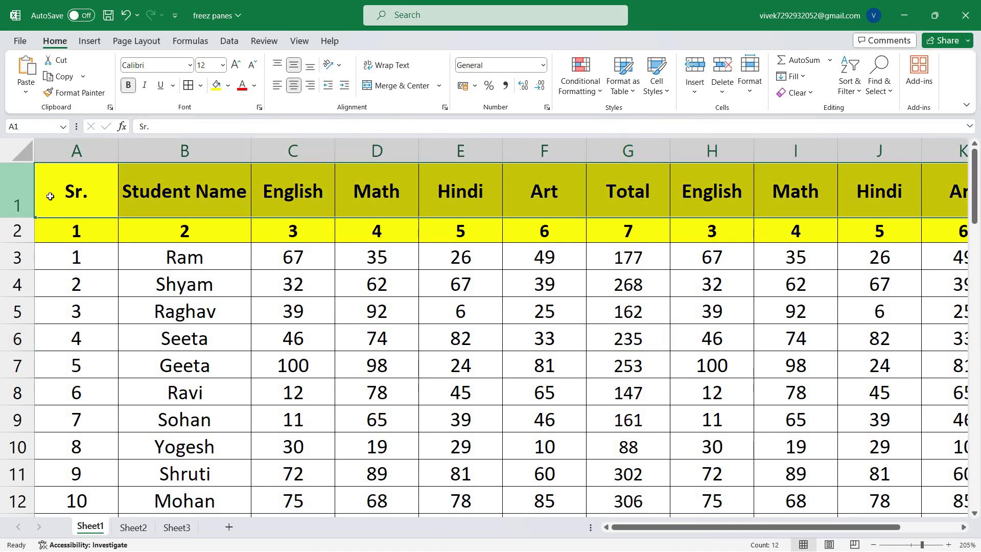
{"action": "left_click", "coordinate": [9, 230]}
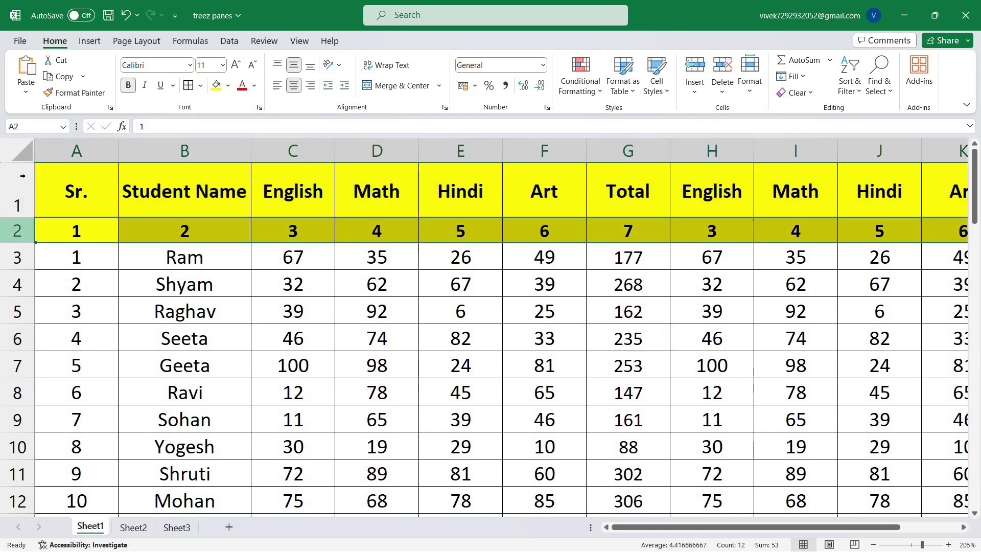
{"action": "left_click", "coordinate": [82, 153]}
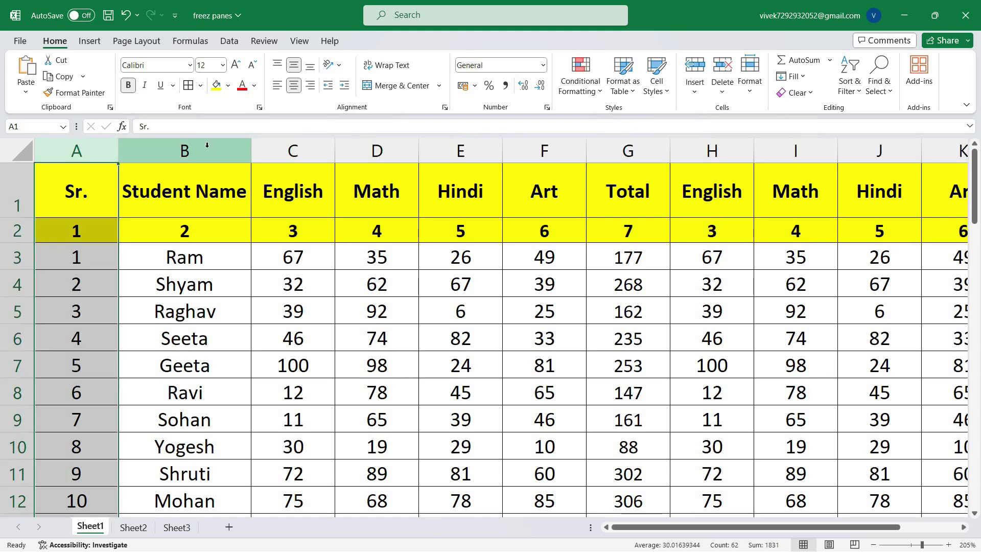
{"action": "left_click", "coordinate": [207, 144]}
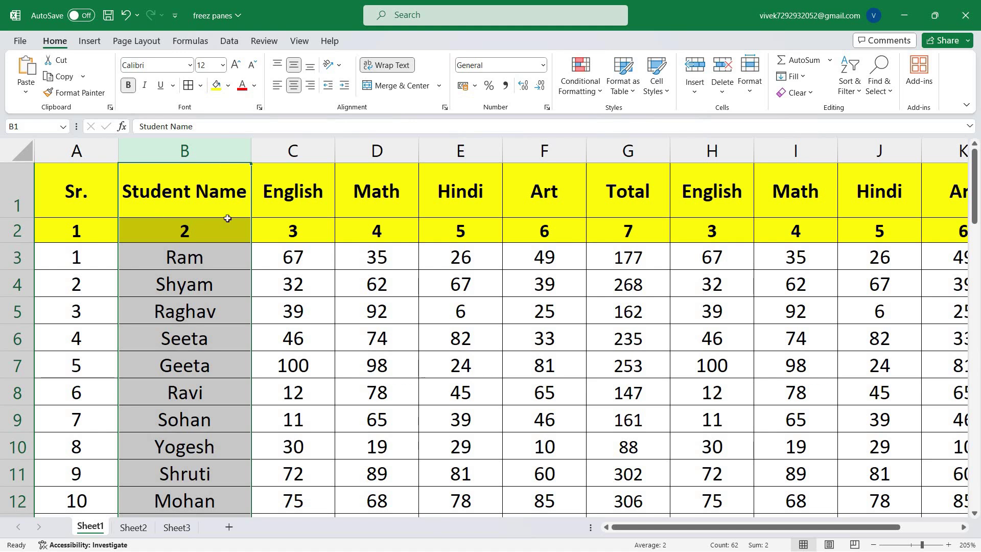
{"action": "left_click", "coordinate": [273, 257]}
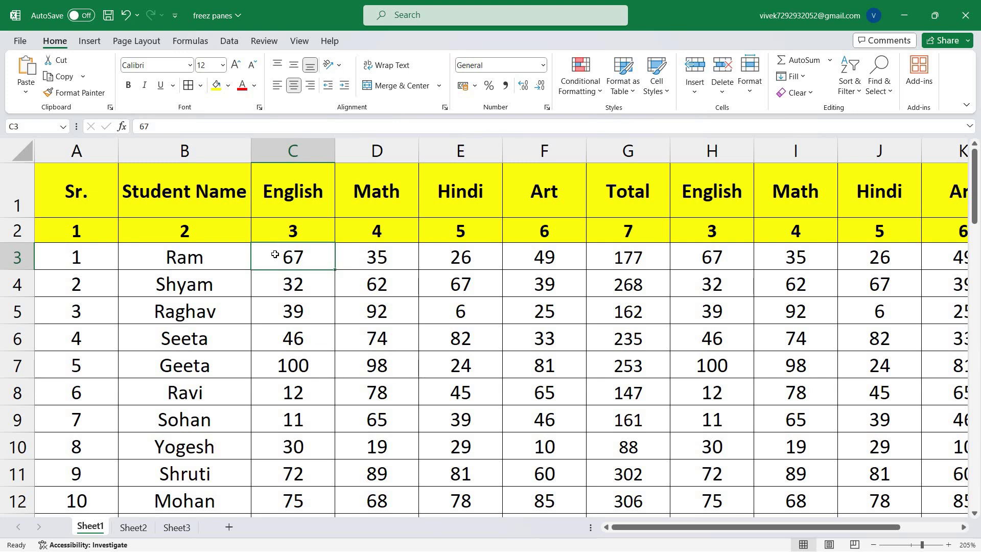
- Apply View > Freeze Panes > Freeze Panes at C3 to lock rows 1–2 and columns A–B
{"action": "left_click", "coordinate": [300, 42]}
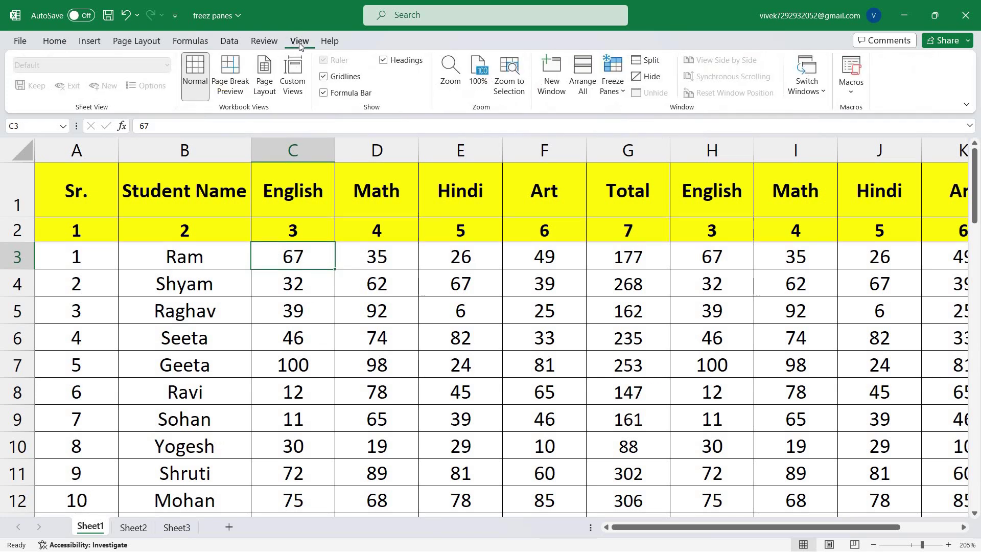
{"action": "left_click", "coordinate": [624, 95]}
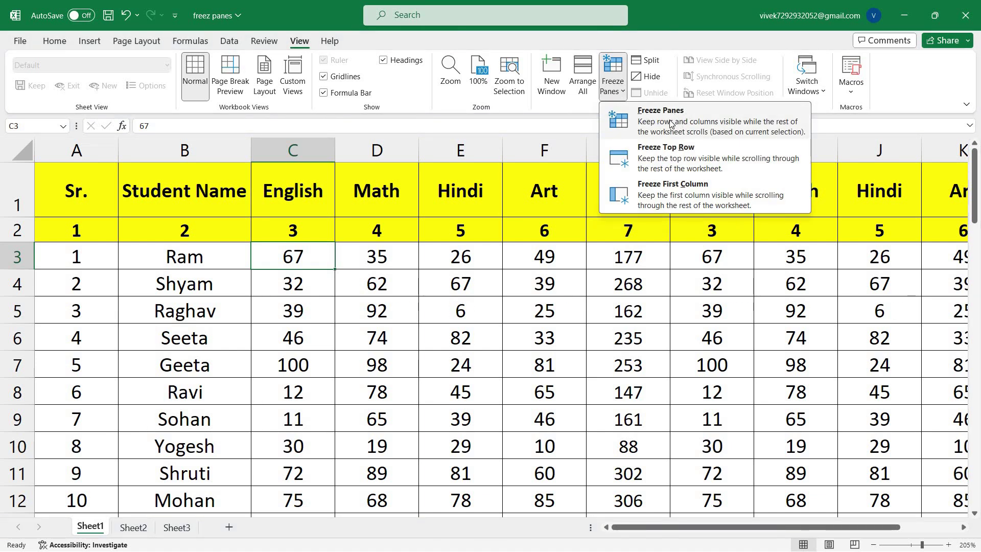
{"action": "left_click", "coordinate": [666, 122]}
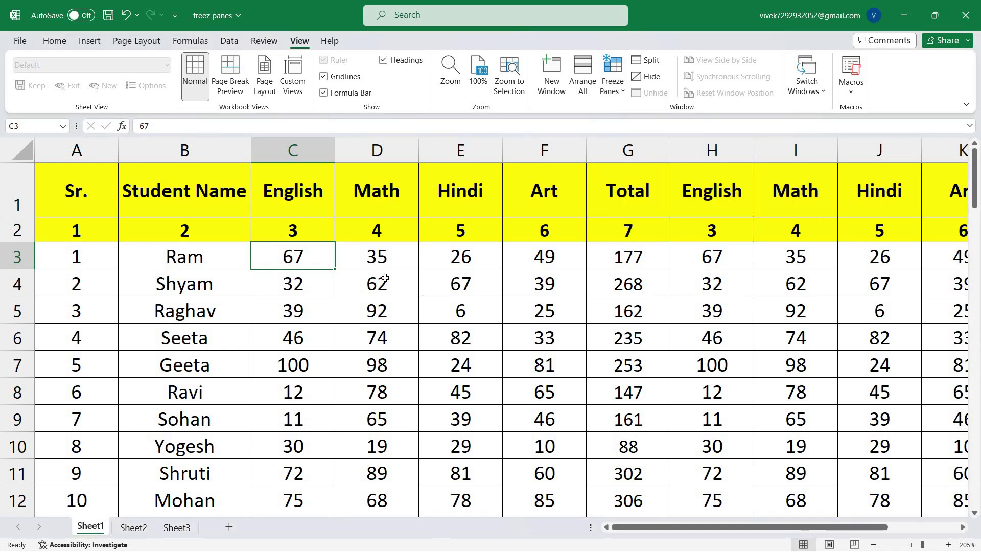
- Scroll down to the last student rows near row 63 while the headers stay frozen
{"action": "left_click_drag", "start_coordinate": [974, 202], "coordinate": [975, 225]}
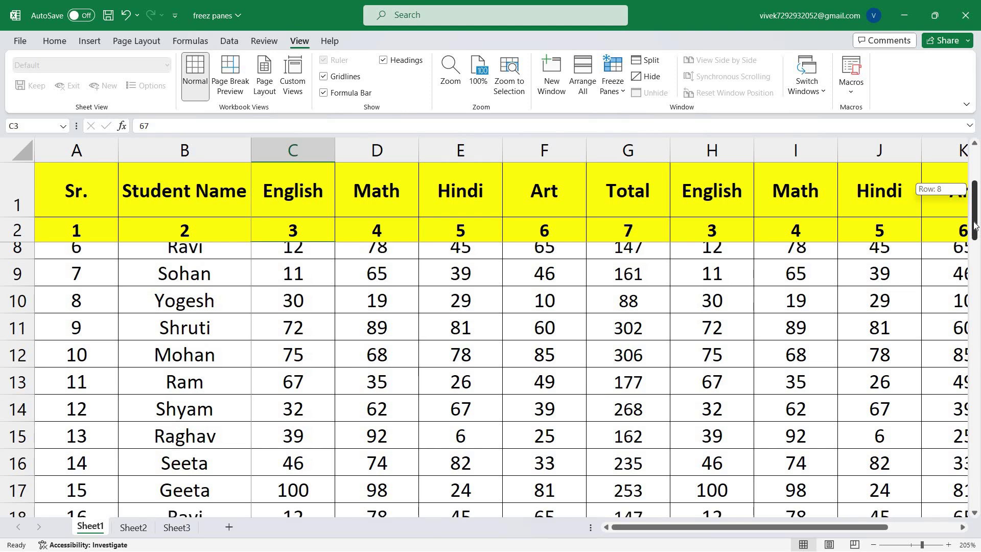
{"action": "left_click_drag", "start_coordinate": [975, 225], "coordinate": [975, 256]}
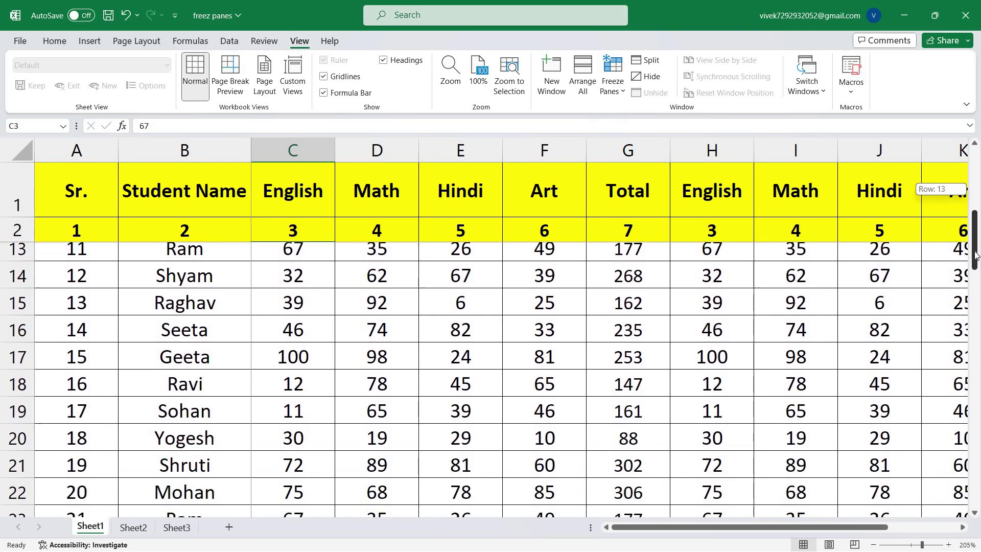
{"action": "left_click_drag", "start_coordinate": [972, 215], "coordinate": [973, 168]}
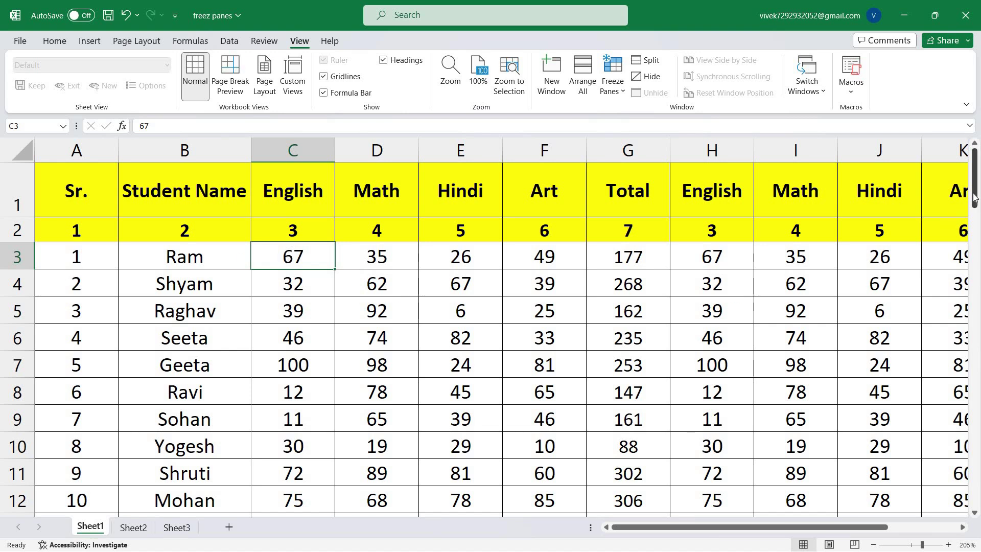
{"action": "left_click_drag", "start_coordinate": [974, 198], "coordinate": [973, 292]}
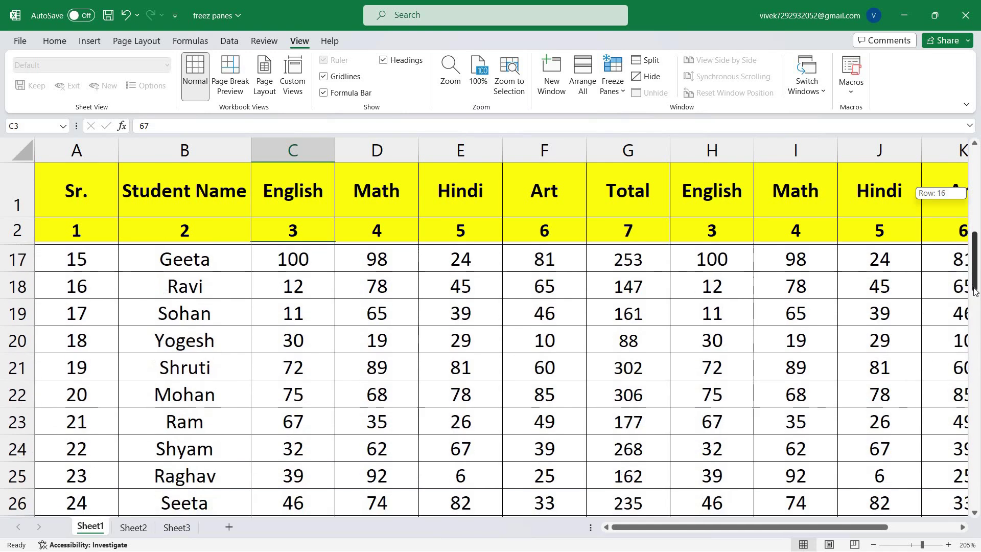
{"action": "left_click_drag", "start_coordinate": [974, 291], "coordinate": [974, 442]}
{"action": "scroll", "coordinate": [686, 362], "scroll_direction": "down", "scroll_amount": 5}
{"action": "scroll", "coordinate": [592, 338], "scroll_direction": "down", "scroll_amount": 2}
{"action": "scroll", "coordinate": [587, 322], "scroll_direction": "up", "scroll_amount": 2}
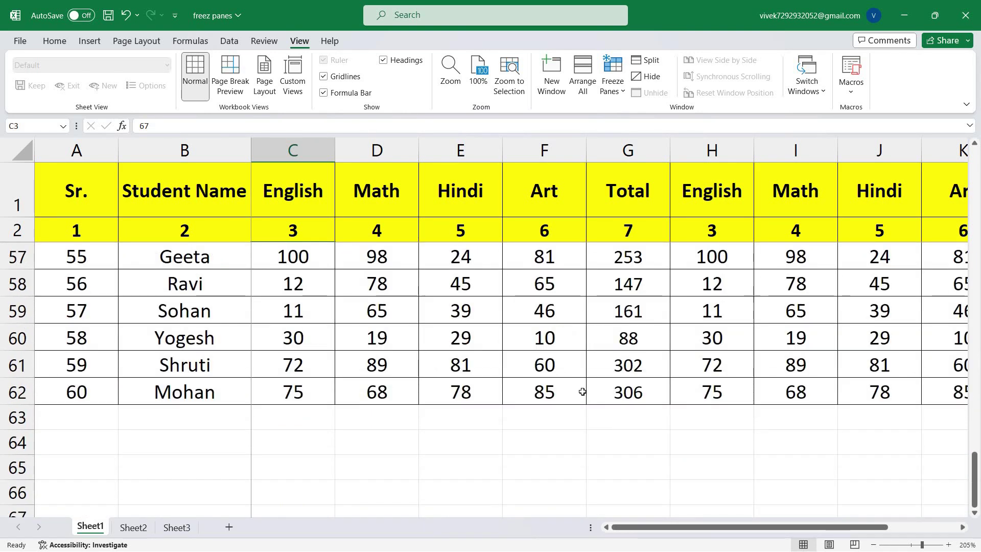
- Enter 68 in Art cell F63, check cells E63 and G63, and scroll back up
{"action": "left_click", "coordinate": [537, 425]}
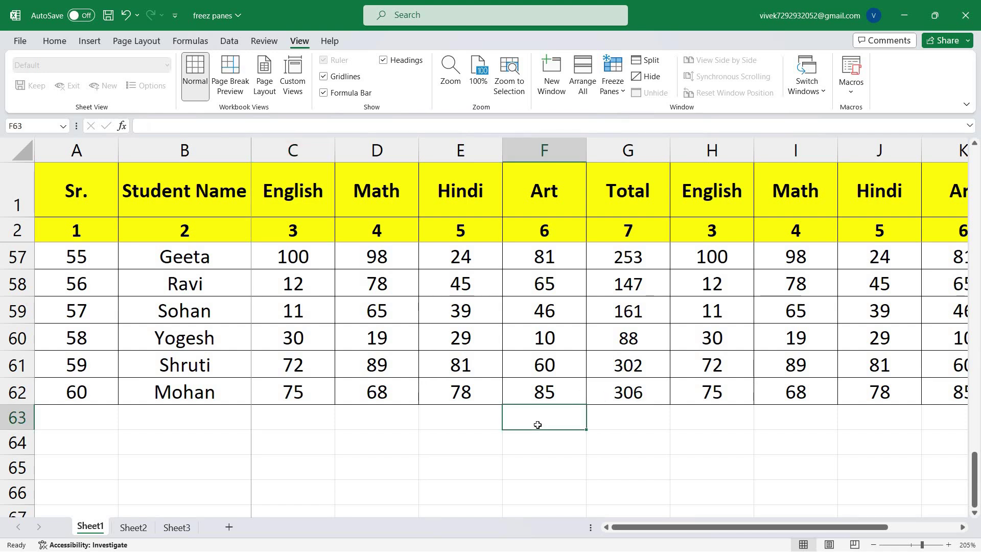
{"action": "type", "text": "68"}
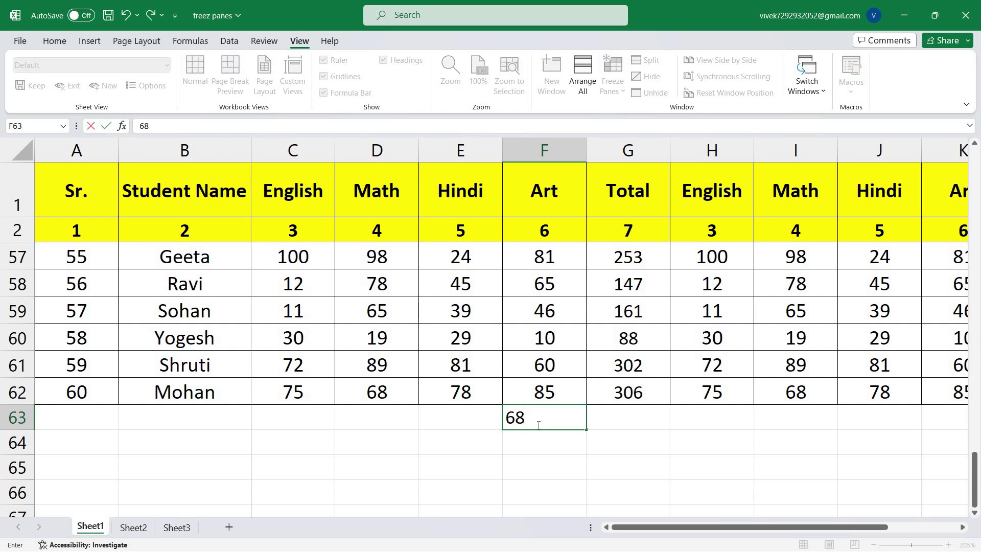
{"action": "key", "text": "Return"}
{"action": "left_click", "coordinate": [538, 425]}
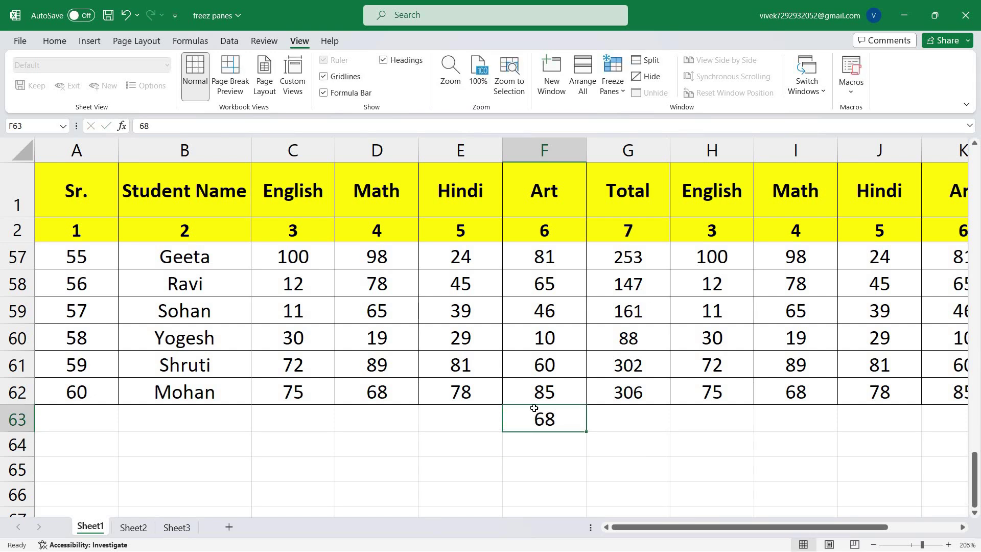
{"action": "left_click", "coordinate": [488, 419]}
{"action": "left_click", "coordinate": [625, 418]}
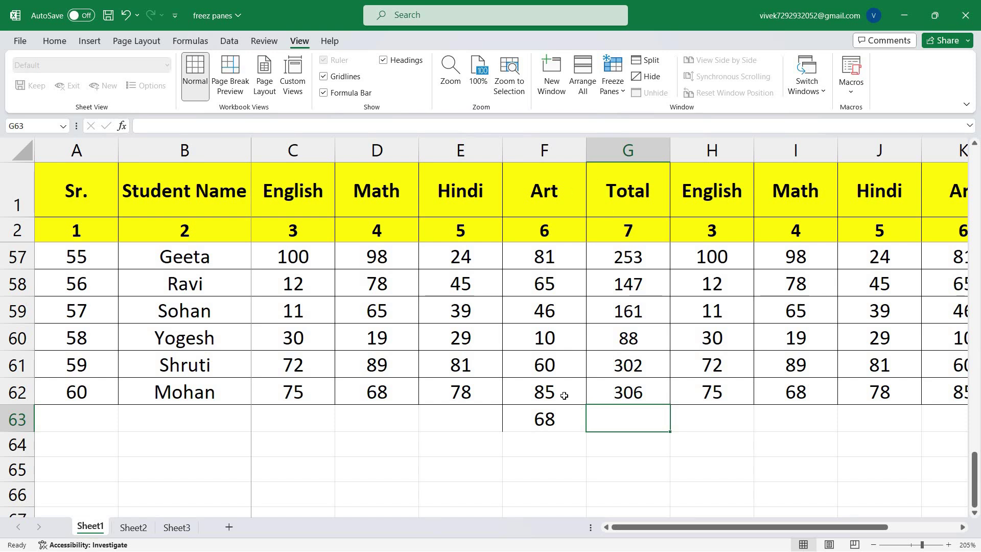
{"action": "scroll", "coordinate": [539, 419], "scroll_direction": "up", "scroll_amount": 1}
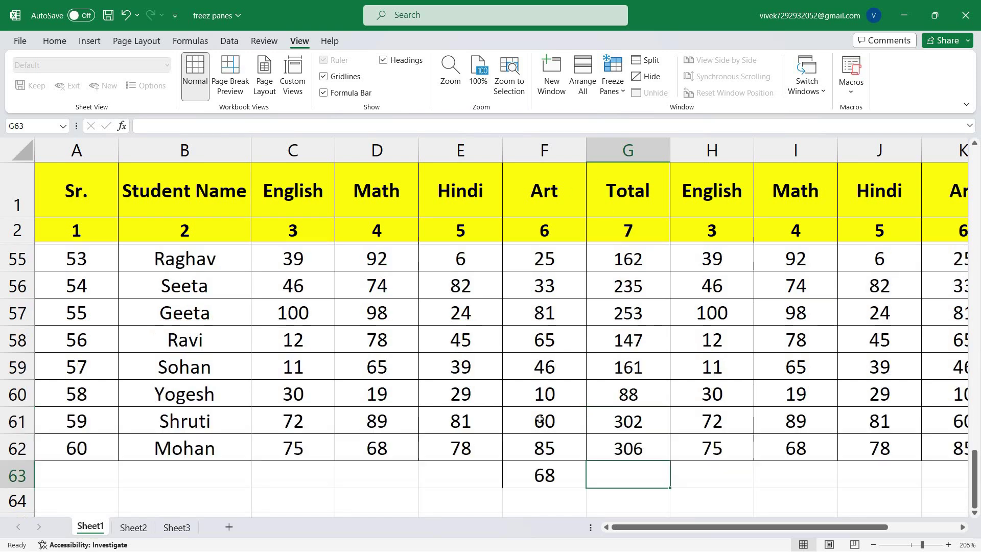
{"action": "scroll", "coordinate": [514, 420], "scroll_direction": "up", "scroll_amount": 2}
{"action": "scroll", "coordinate": [638, 512], "scroll_direction": "up", "scroll_amount": 2}
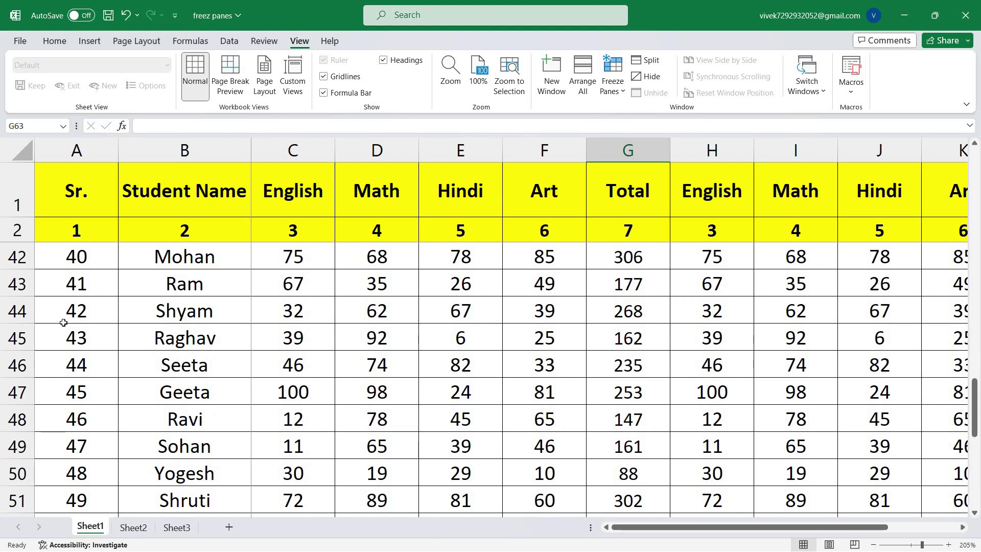
- Replace Seeta's second Hindi mark in J46 with 55, committing it by selecting H46
{"action": "left_click_drag", "start_coordinate": [627, 529], "coordinate": [656, 517]}
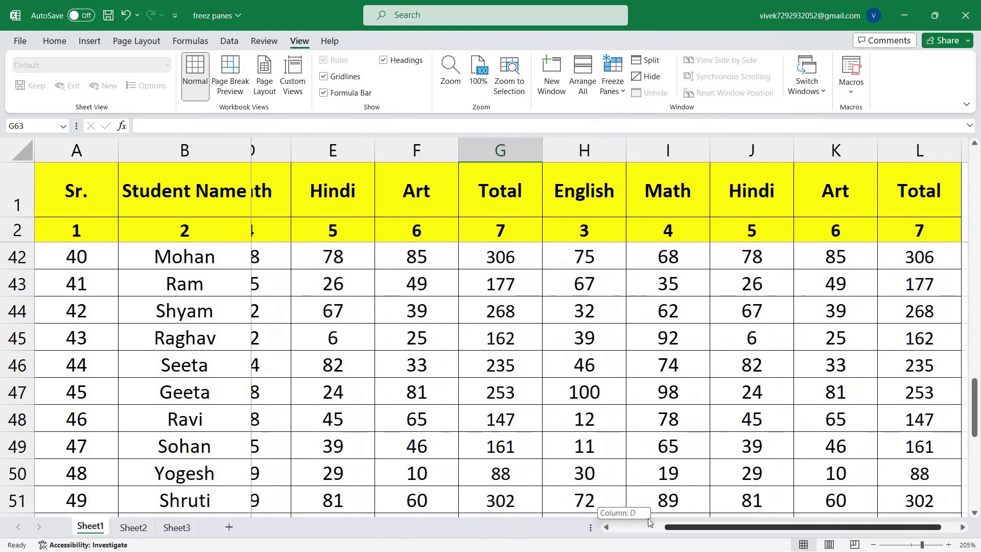
{"action": "mouse_move", "coordinate": [656, 517]}
{"action": "left_mouse_down"}
{"action": "mouse_move", "coordinate": [708, 502]}
{"action": "mouse_move", "coordinate": [616, 471]}
{"action": "mouse_move", "coordinate": [589, 450]}
{"action": "left_mouse_up"}
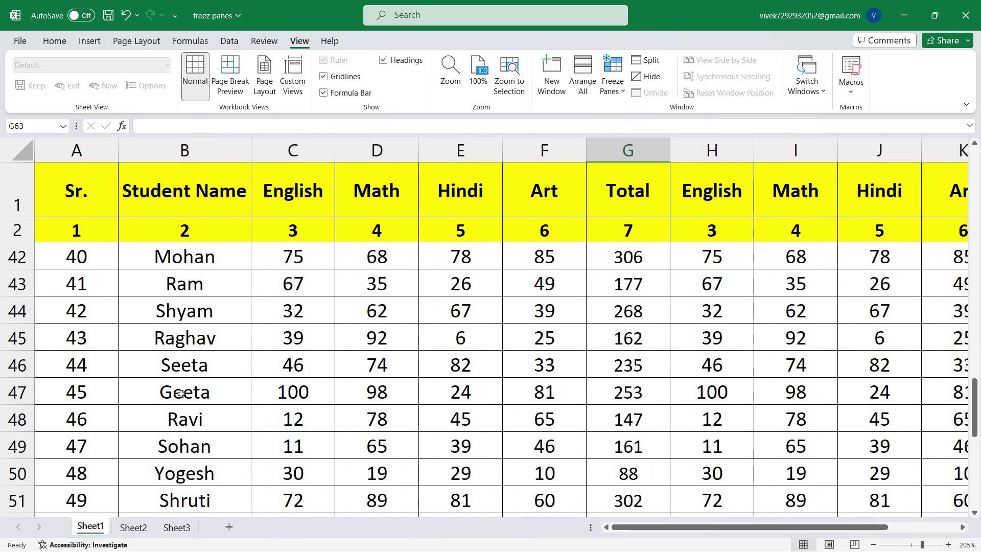
{"action": "left_click", "coordinate": [175, 373]}
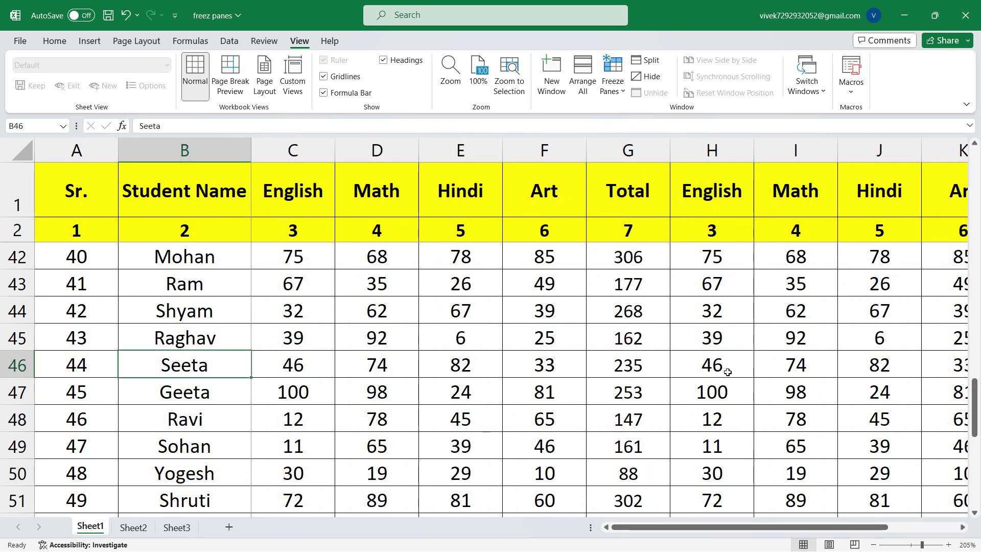
{"action": "left_click_drag", "start_coordinate": [748, 527], "coordinate": [818, 512]}
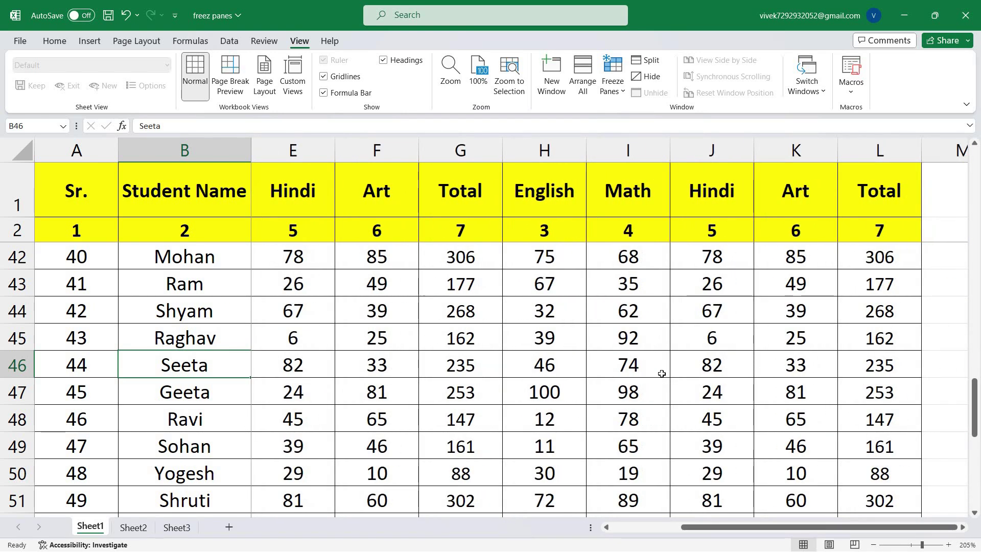
{"action": "left_click", "coordinate": [730, 369]}
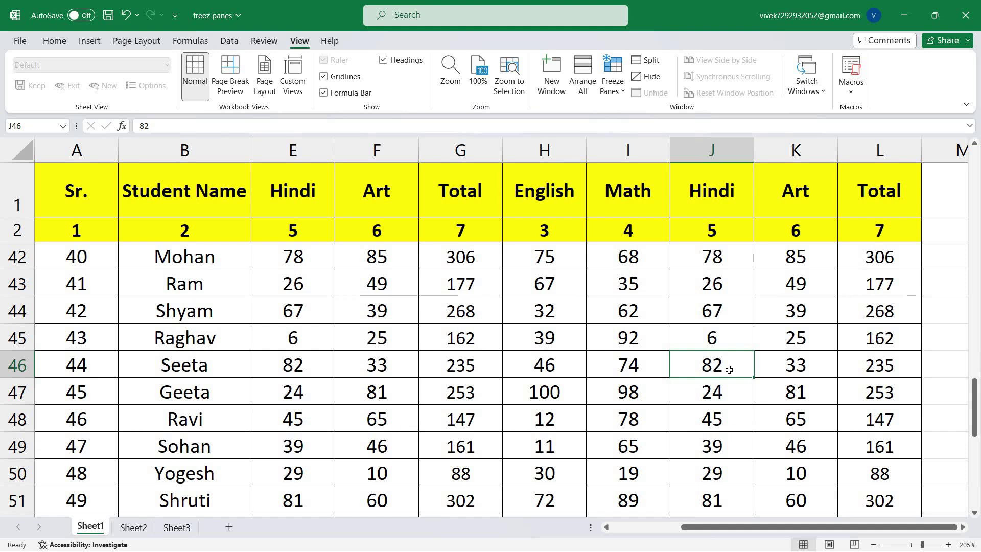
{"action": "type", "text": "55"}
{"action": "left_click", "coordinate": [557, 366]}
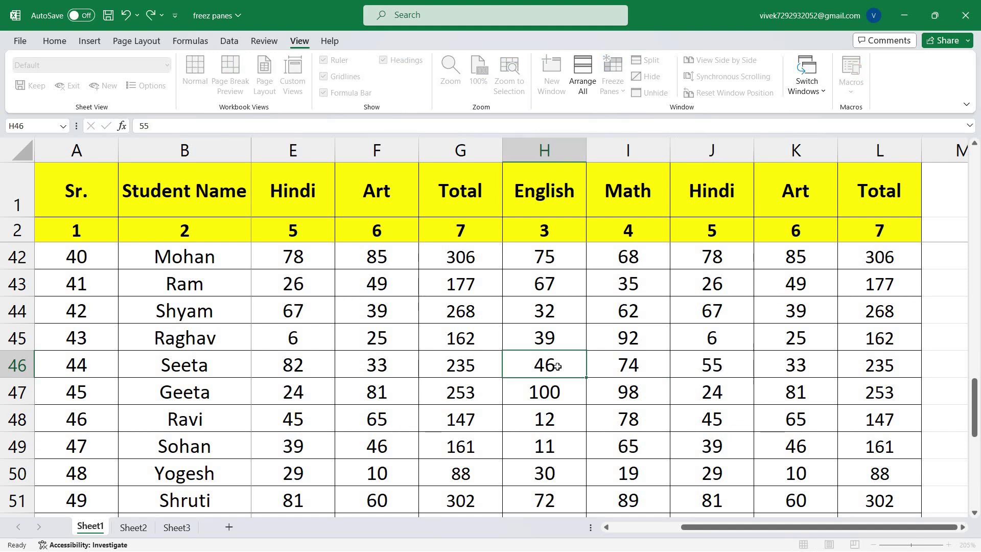
- Scroll back to the top-left of the sheet, with Ram's row 3 under the frozen headers
{"action": "scroll", "coordinate": [507, 354], "scroll_direction": "up", "scroll_amount": 2}
{"action": "scroll", "coordinate": [444, 342], "scroll_direction": "up", "scroll_amount": 3}
{"action": "scroll", "coordinate": [444, 342], "scroll_direction": "up", "scroll_amount": 3}
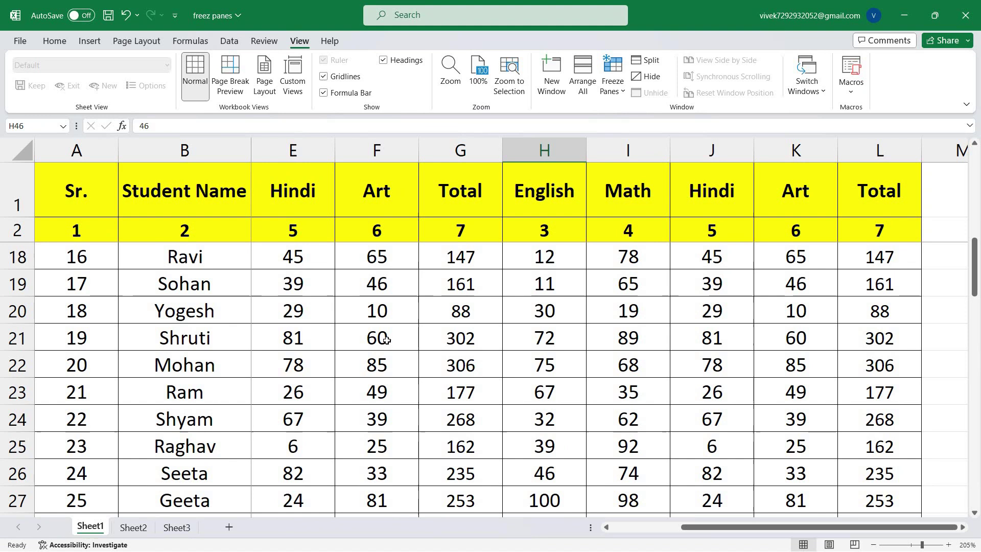
{"action": "scroll", "coordinate": [445, 343], "scroll_direction": "up", "scroll_amount": 3}
{"action": "left_click_drag", "start_coordinate": [691, 526], "coordinate": [580, 526]}
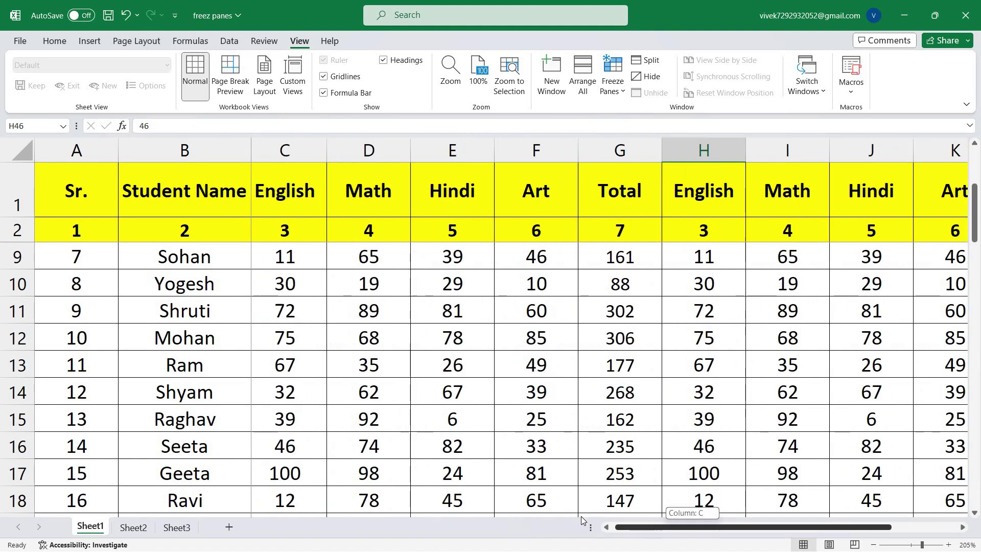
{"action": "scroll", "coordinate": [362, 337], "scroll_direction": "up", "scroll_amount": 2}
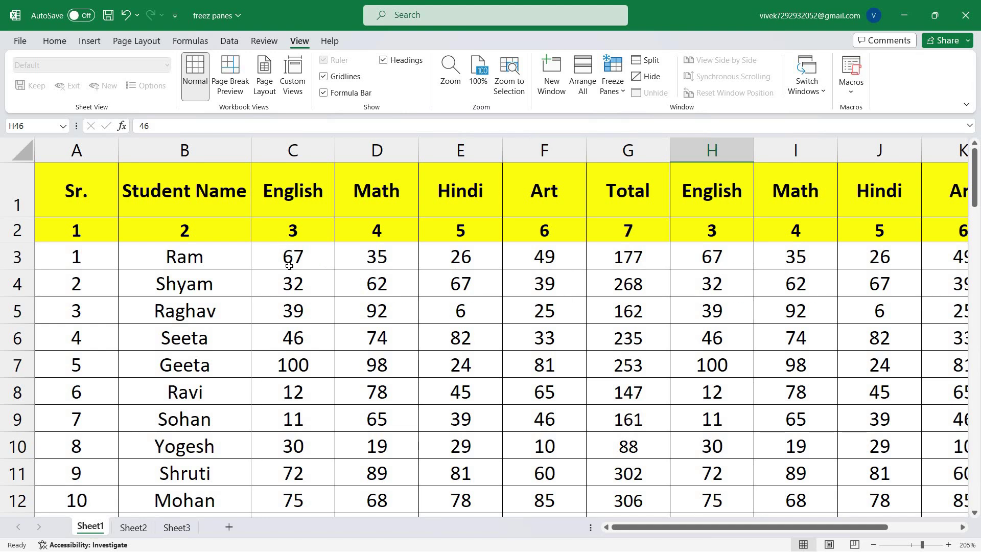
- Choose Unfreeze Panes from the Freeze Panes menu and scroll to confirm the headers move
{"action": "left_click", "coordinate": [613, 77]}
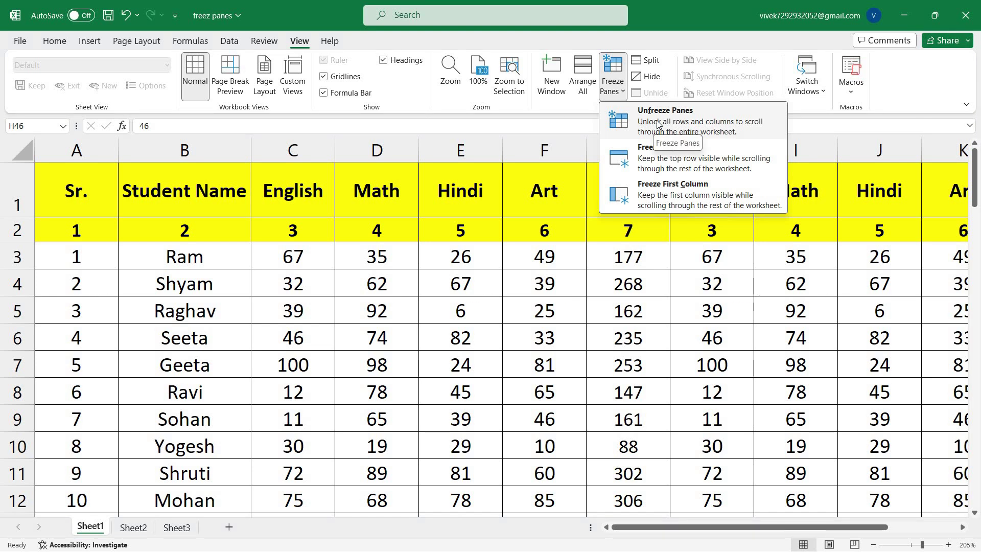
{"action": "left_click", "coordinate": [664, 120]}
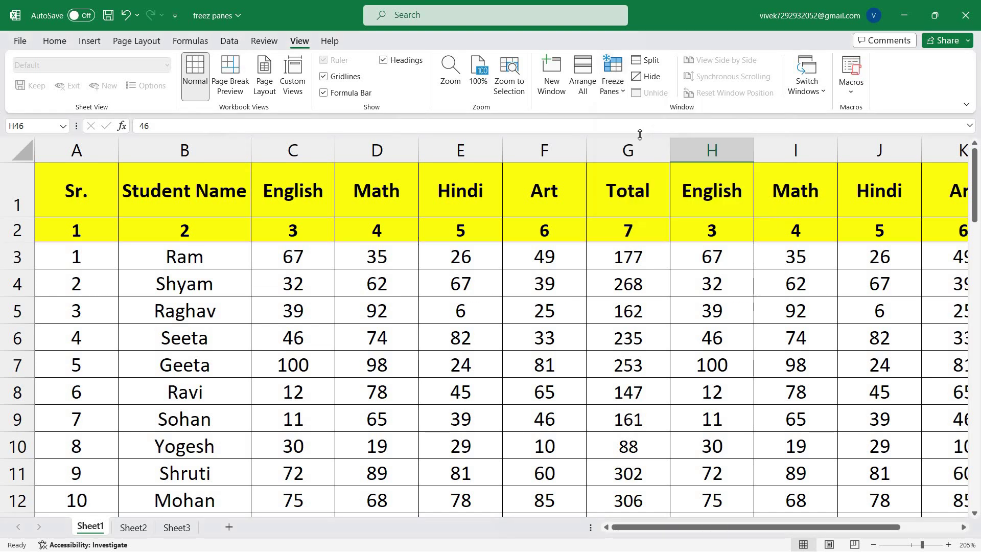
{"action": "scroll", "coordinate": [531, 340], "scroll_direction": "down", "scroll_amount": 8}
{"action": "scroll", "coordinate": [501, 327], "scroll_direction": "up", "scroll_amount": 4}
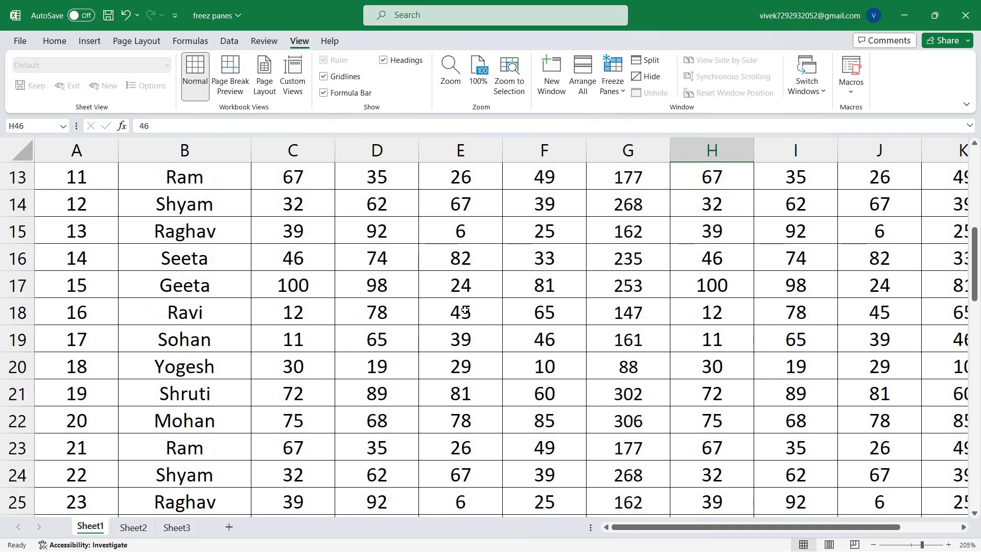
{"action": "scroll", "coordinate": [463, 310], "scroll_direction": "up", "scroll_amount": 4}
{"action": "scroll", "coordinate": [463, 310], "scroll_direction": "down", "scroll_amount": 2}
{"action": "scroll", "coordinate": [462, 311], "scroll_direction": "down", "scroll_amount": 3}
{"action": "scroll", "coordinate": [463, 313], "scroll_direction": "up", "scroll_amount": 4}
{"action": "scroll", "coordinate": [463, 327], "scroll_direction": "up", "scroll_amount": 1}
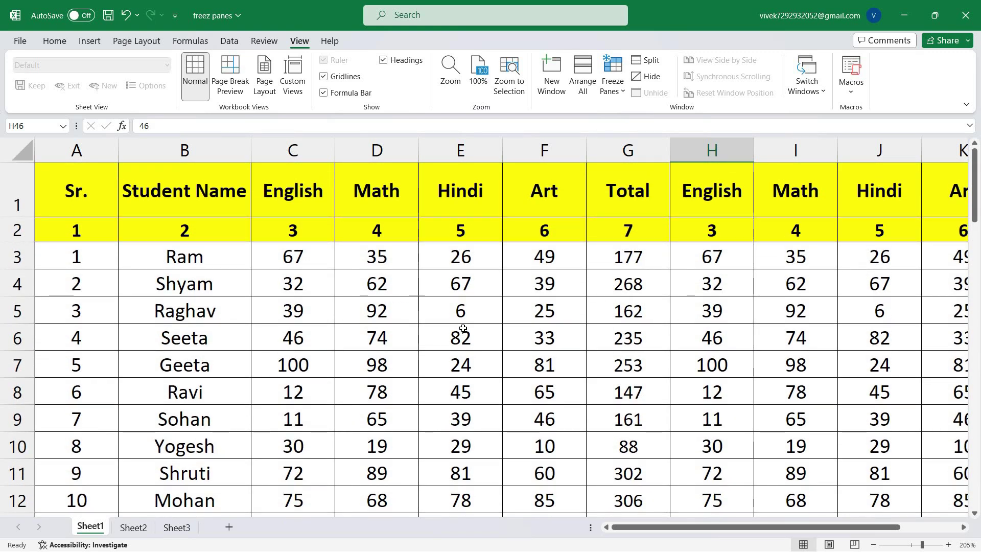
- Select row 1, then cell G6 in the Total column, and reopen the Freeze Panes dropdown
{"action": "left_click", "coordinate": [622, 93]}
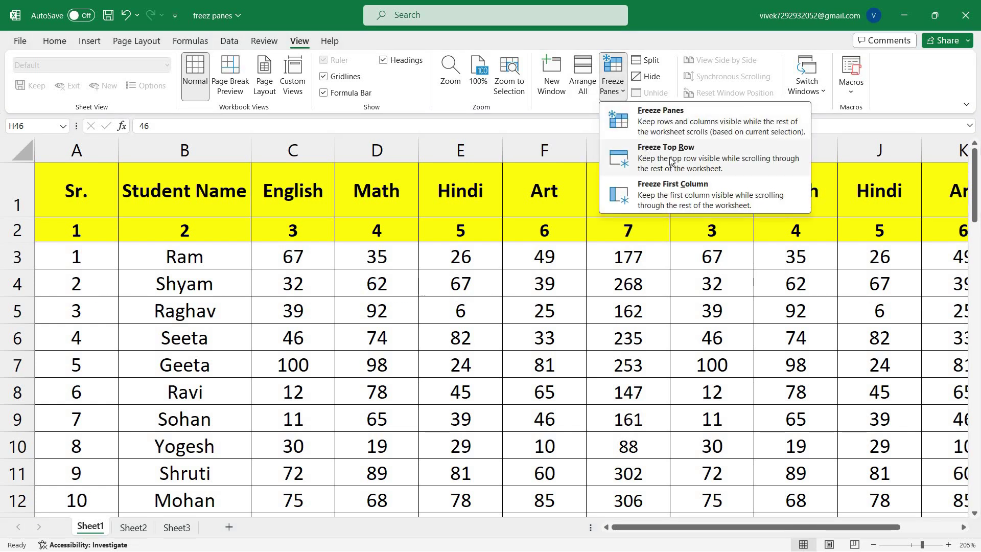
{"action": "left_click", "coordinate": [60, 196]}
{"action": "left_click", "coordinate": [17, 177]}
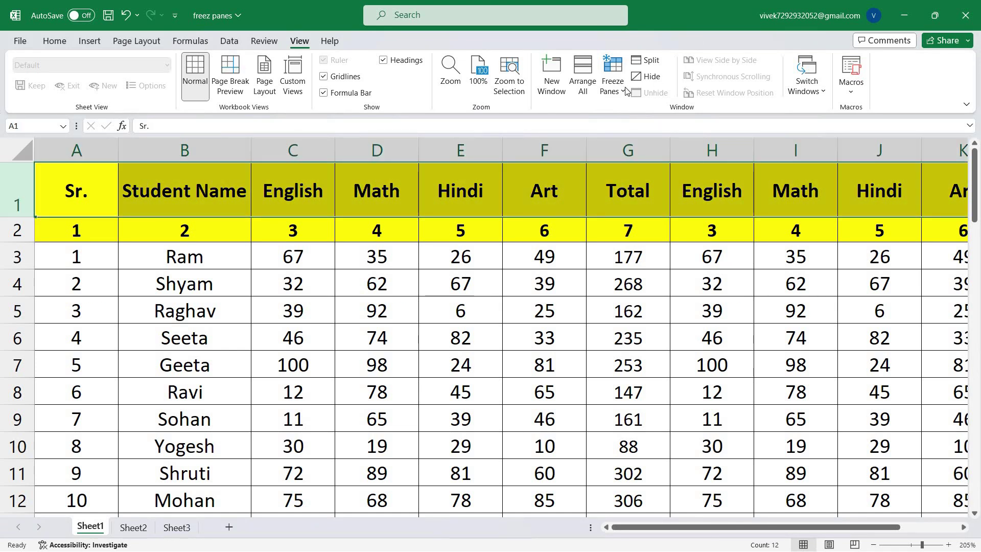
{"action": "left_click", "coordinate": [613, 76]}
{"action": "left_click", "coordinate": [634, 317]}
{"action": "left_click", "coordinate": [635, 333]}
{"action": "left_click", "coordinate": [611, 91]}
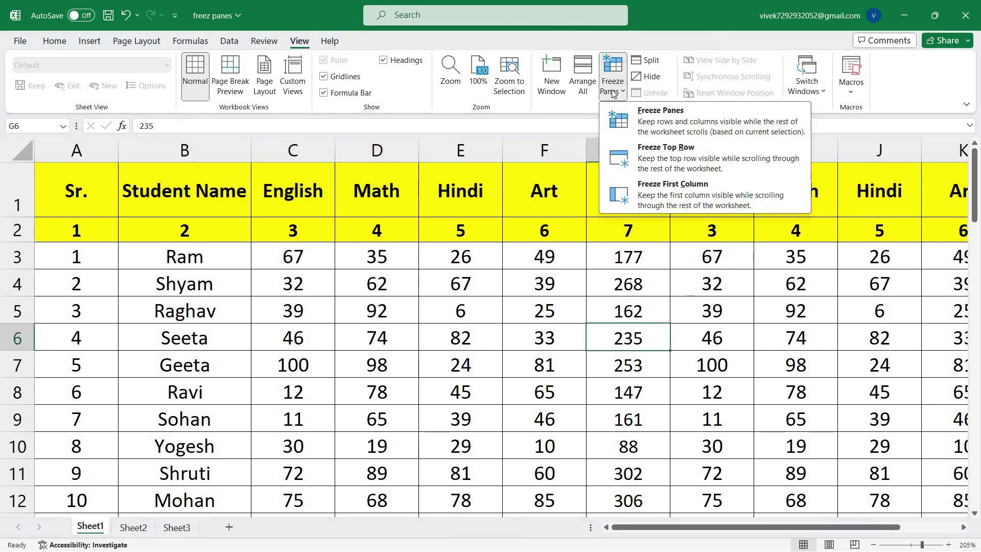
- Choose Freeze Top Row, then scroll down and across to confirm row 1 stays fixed
{"action": "left_click", "coordinate": [690, 164]}
{"action": "scroll", "coordinate": [319, 322], "scroll_direction": "down", "scroll_amount": 2}
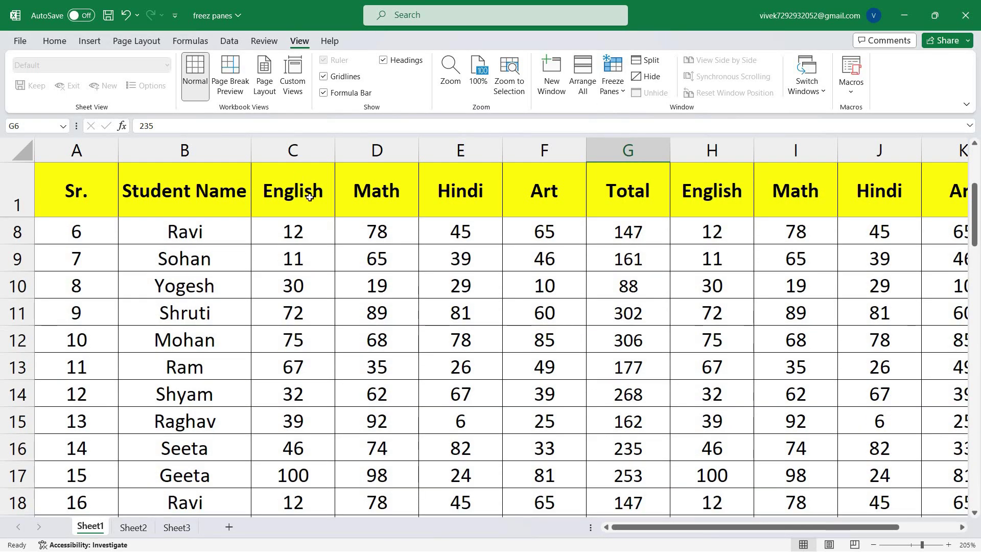
{"action": "scroll", "coordinate": [442, 341], "scroll_direction": "down", "scroll_amount": 3}
{"action": "scroll", "coordinate": [441, 341], "scroll_direction": "down", "scroll_amount": 3}
{"action": "scroll", "coordinate": [440, 340], "scroll_direction": "up", "scroll_amount": 3}
{"action": "scroll", "coordinate": [438, 339], "scroll_direction": "down", "scroll_amount": 3}
{"action": "scroll", "coordinate": [436, 340], "scroll_direction": "down", "scroll_amount": 3}
{"action": "scroll", "coordinate": [437, 340], "scroll_direction": "down", "scroll_amount": 2}
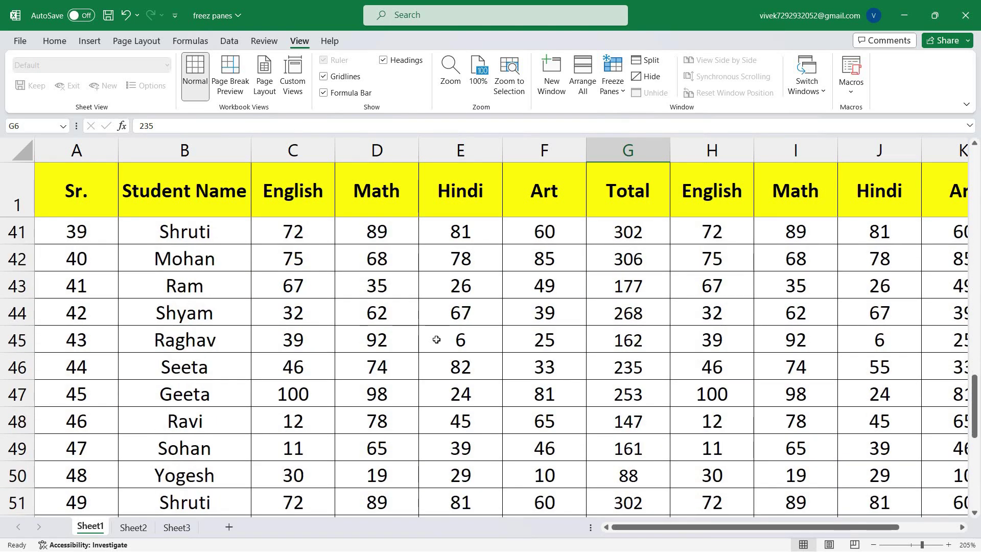
{"action": "scroll", "coordinate": [436, 340], "scroll_direction": "down", "scroll_amount": 1}
{"action": "scroll", "coordinate": [435, 339], "scroll_direction": "up", "scroll_amount": 1}
{"action": "scroll", "coordinate": [434, 340], "scroll_direction": "up", "scroll_amount": 3}
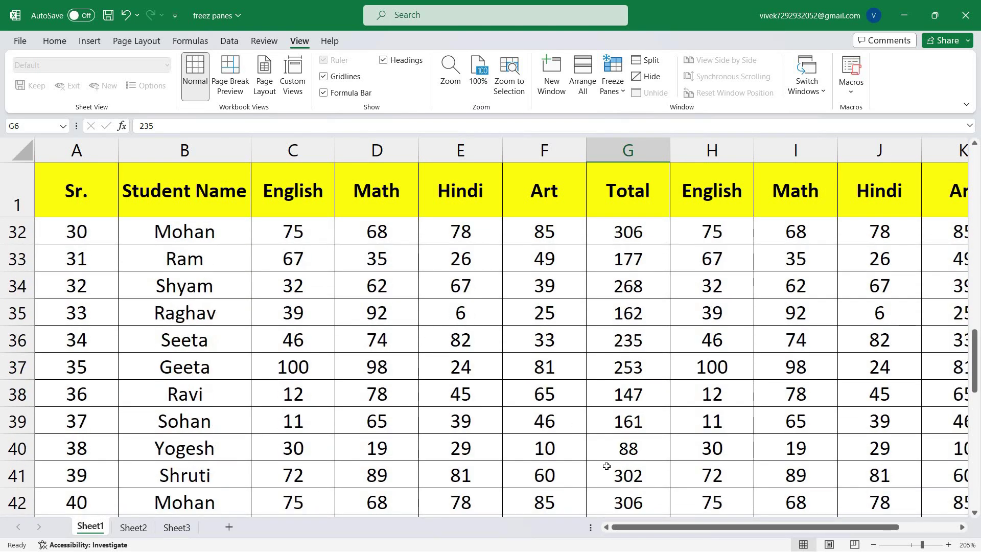
{"action": "left_click_drag", "start_coordinate": [630, 523], "coordinate": [571, 497]}
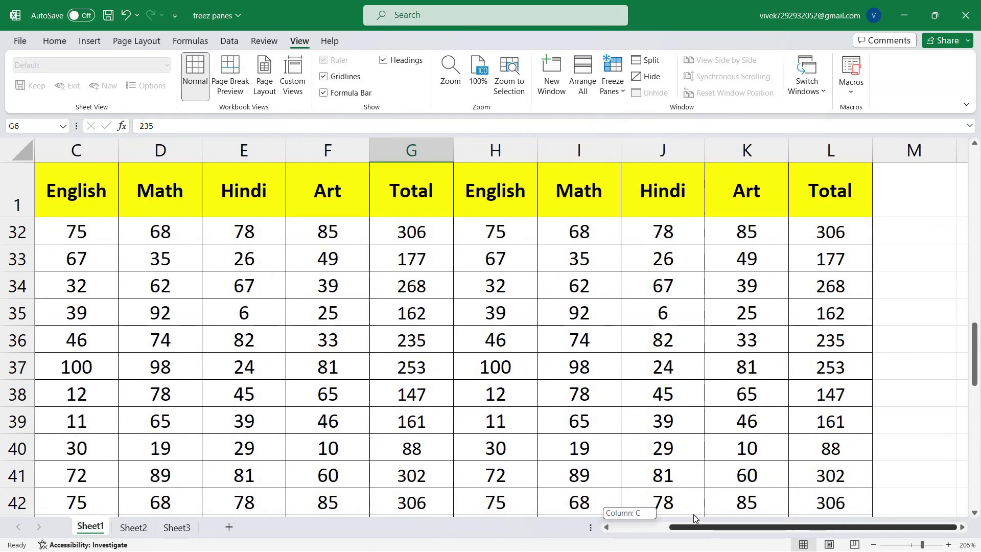
{"action": "scroll", "coordinate": [360, 312], "scroll_direction": "up", "scroll_amount": 6}
{"action": "scroll", "coordinate": [361, 309], "scroll_direction": "up", "scroll_amount": 3}
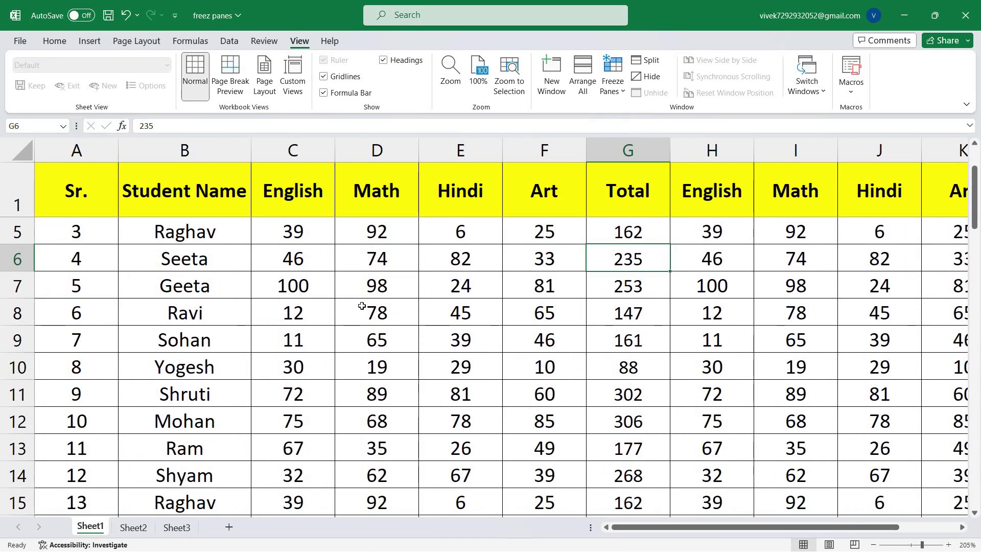
{"action": "scroll", "coordinate": [362, 306], "scroll_direction": "up", "scroll_amount": 1}
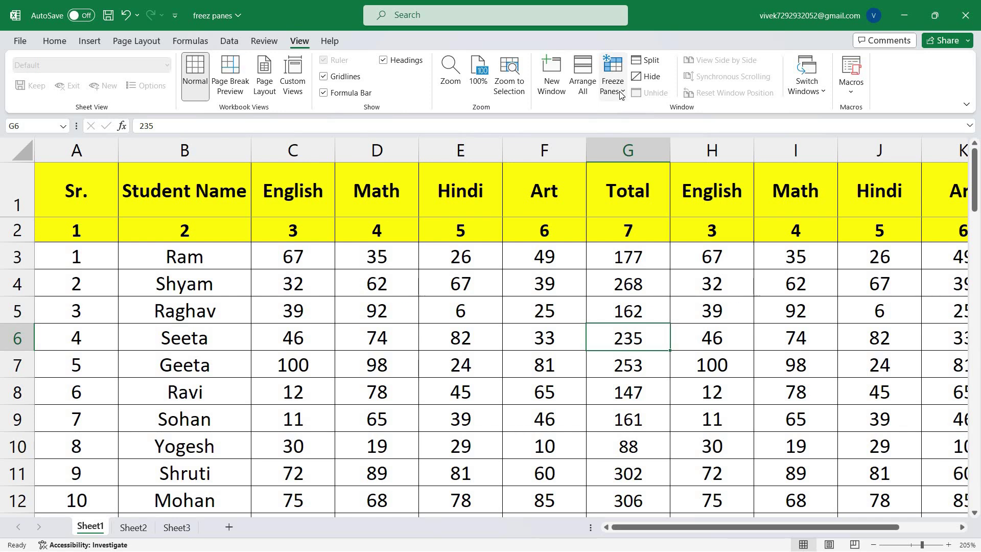
- Unfreeze the frozen top row and freeze the first column instead
{"action": "left_click", "coordinate": [612, 76]}
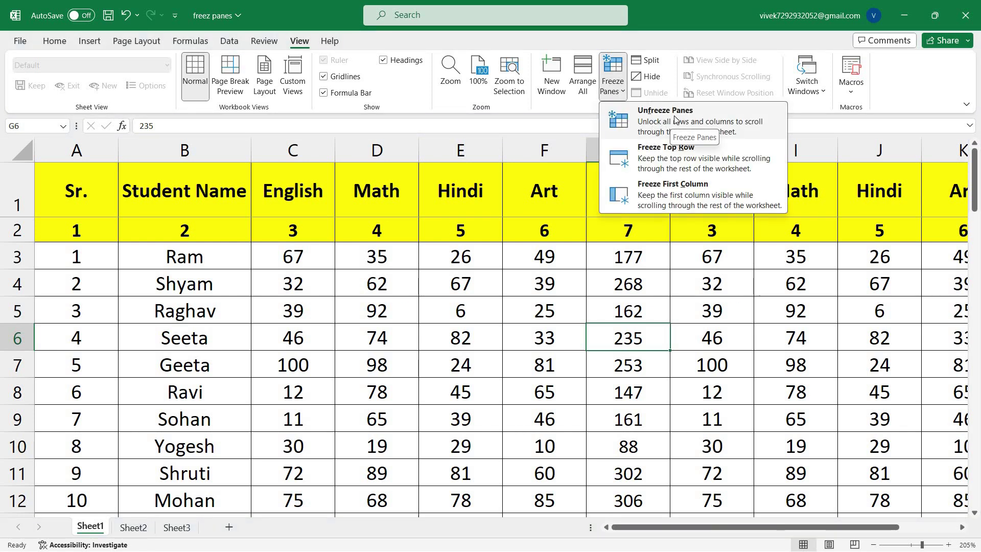
{"action": "left_click", "coordinate": [675, 119]}
{"action": "left_click", "coordinate": [613, 77]}
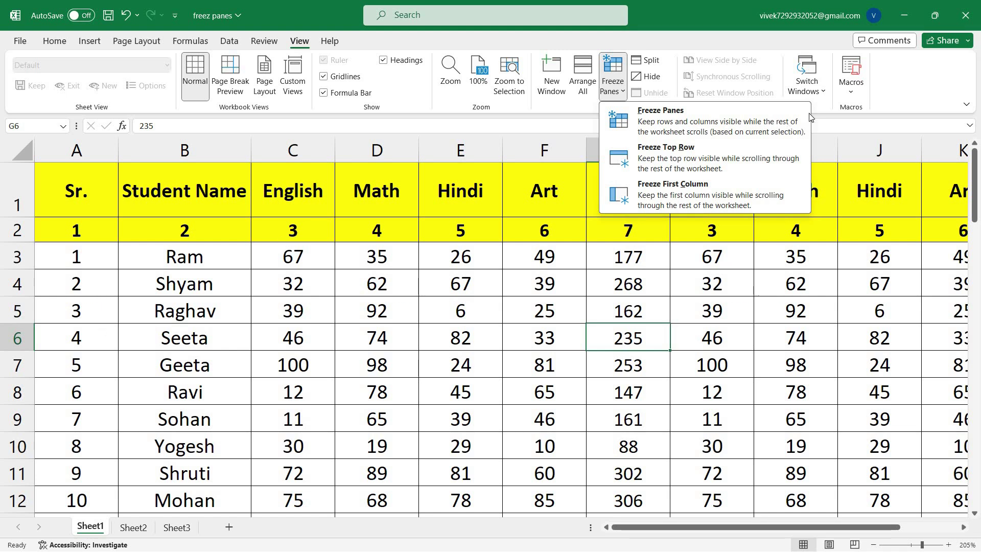
{"action": "left_click", "coordinate": [683, 190]}
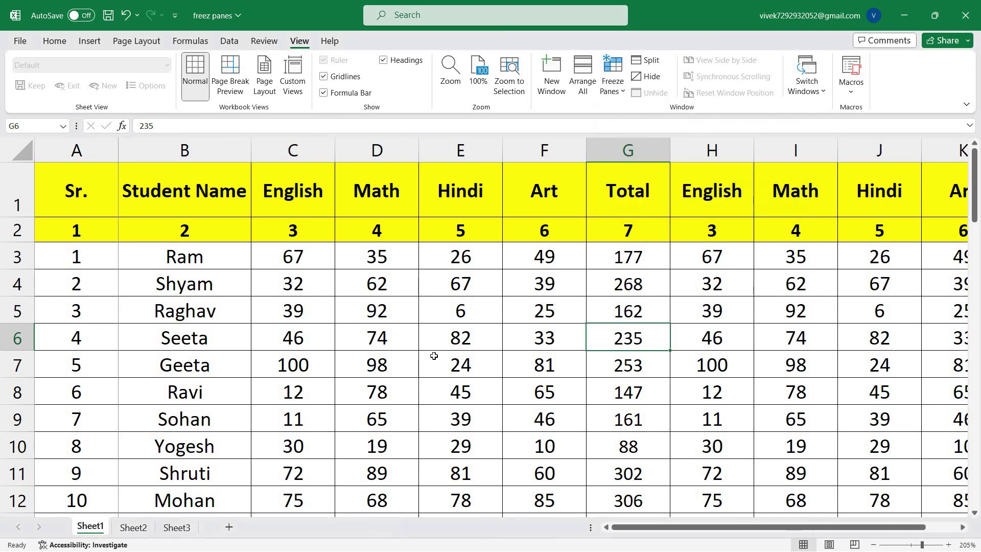
- Scroll down, up and sideways to confirm the Sr. column stays fixed
{"action": "scroll", "coordinate": [148, 249], "scroll_direction": "down", "scroll_amount": 2}
{"action": "scroll", "coordinate": [199, 290], "scroll_direction": "up", "scroll_amount": 2}
{"action": "mouse_move", "coordinate": [621, 526]}
{"action": "left_mouse_down"}
{"action": "mouse_move", "coordinate": [661, 528]}
{"action": "mouse_move", "coordinate": [544, 516]}
{"action": "mouse_move", "coordinate": [570, 510]}
{"action": "mouse_move", "coordinate": [537, 496]}
{"action": "left_mouse_up"}
{"action": "left_click", "coordinate": [616, 89]}
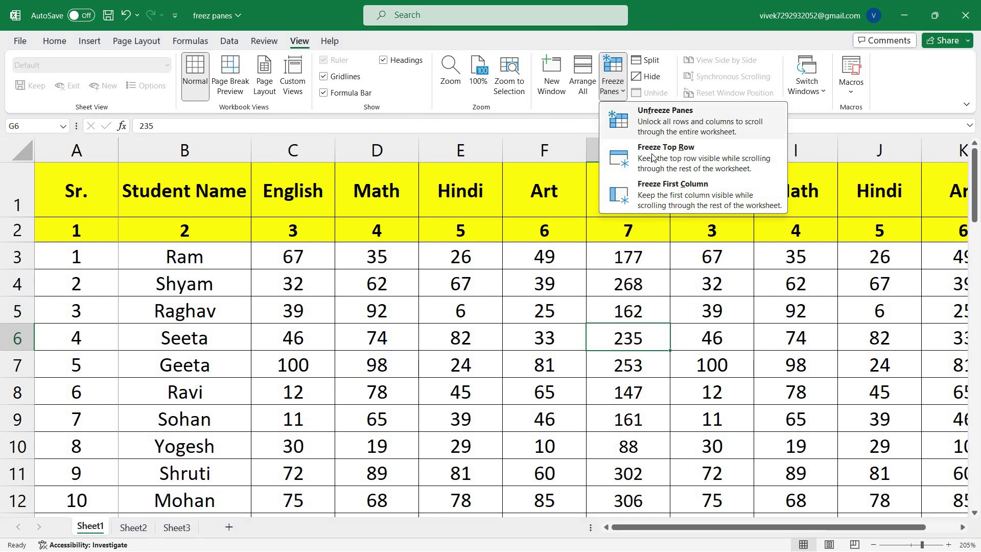
- Switch to Freeze Top Row and scroll to check the headings stay visible
{"action": "left_click", "coordinate": [644, 156]}
{"action": "scroll", "coordinate": [643, 322], "scroll_direction": "down", "scroll_amount": 2}
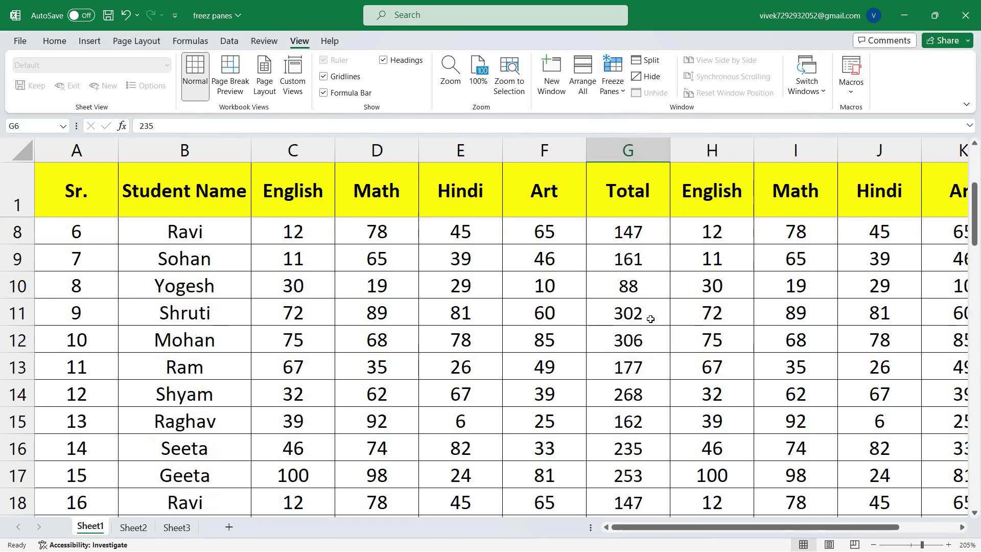
{"action": "scroll", "coordinate": [657, 313], "scroll_direction": "up", "scroll_amount": 2}
{"action": "mouse_move", "coordinate": [727, 526]}
{"action": "left_mouse_down"}
{"action": "mouse_move", "coordinate": [737, 519]}
{"action": "mouse_move", "coordinate": [661, 461]}
{"action": "left_mouse_up"}
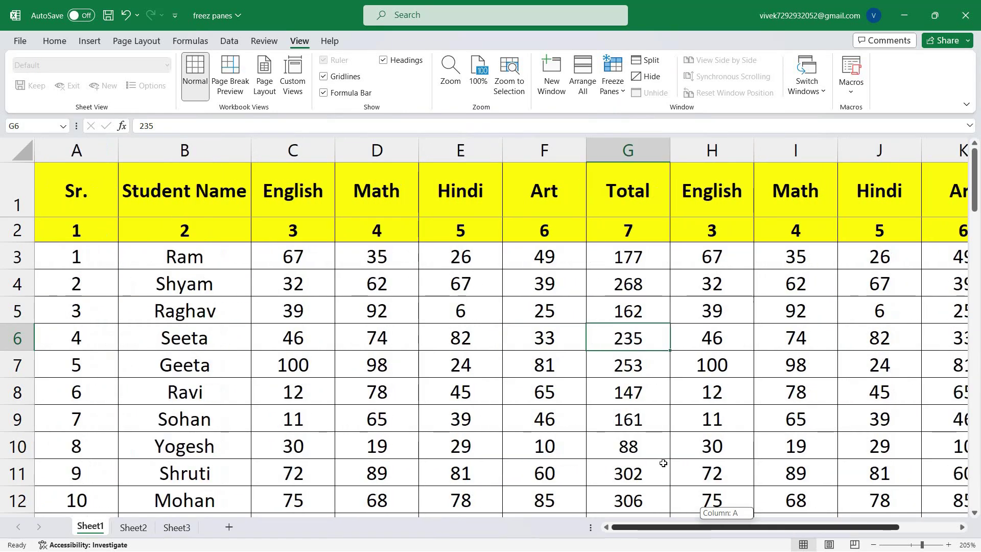
- Close the freeze options unchanged and select cell C3, then C4
{"action": "left_click", "coordinate": [614, 80]}
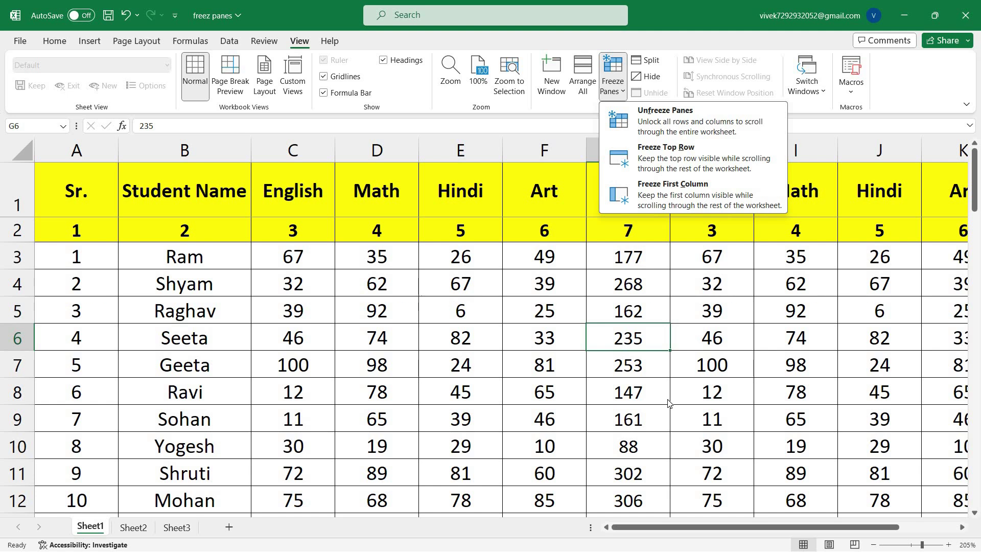
{"action": "left_click", "coordinate": [259, 258]}
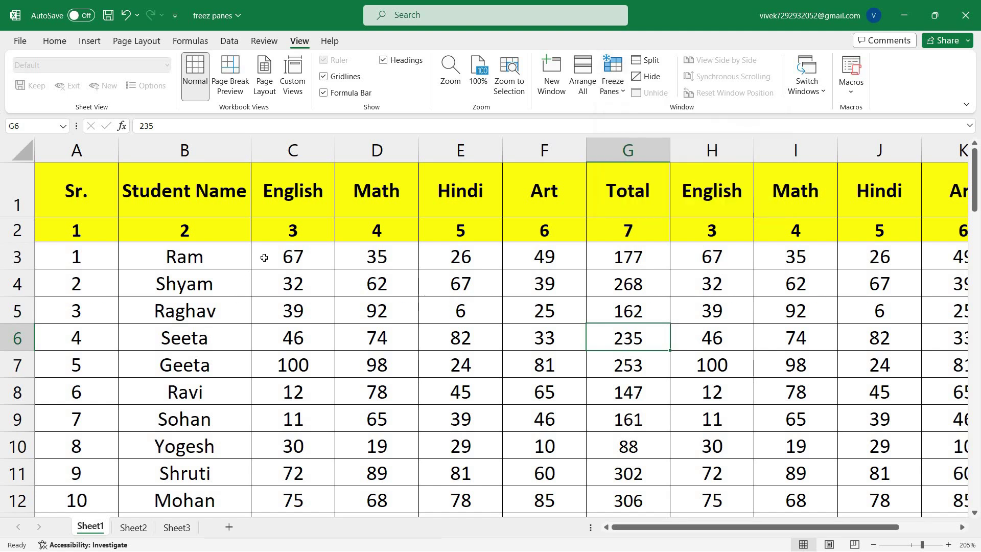
{"action": "left_click", "coordinate": [266, 258]}
{"action": "left_click", "coordinate": [291, 285]}
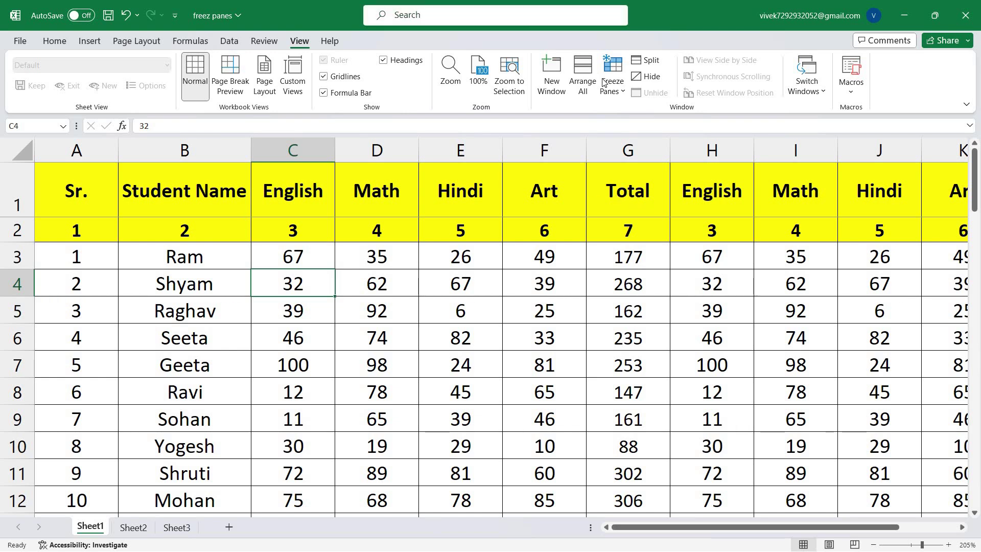
- Remove all frozen rows and columns with Unfreeze Panes, then show the freeze choices again
{"action": "left_click", "coordinate": [624, 94]}
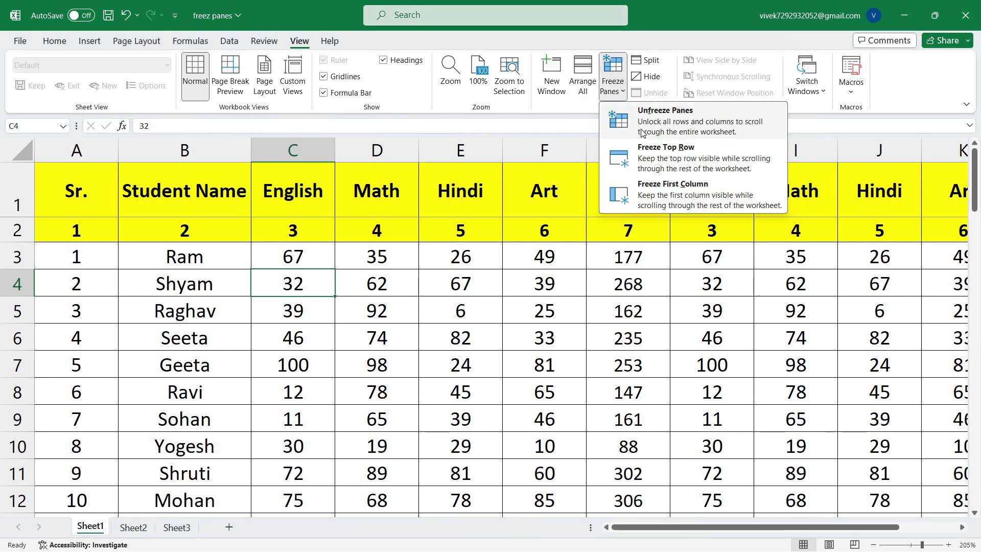
{"action": "left_click", "coordinate": [647, 127]}
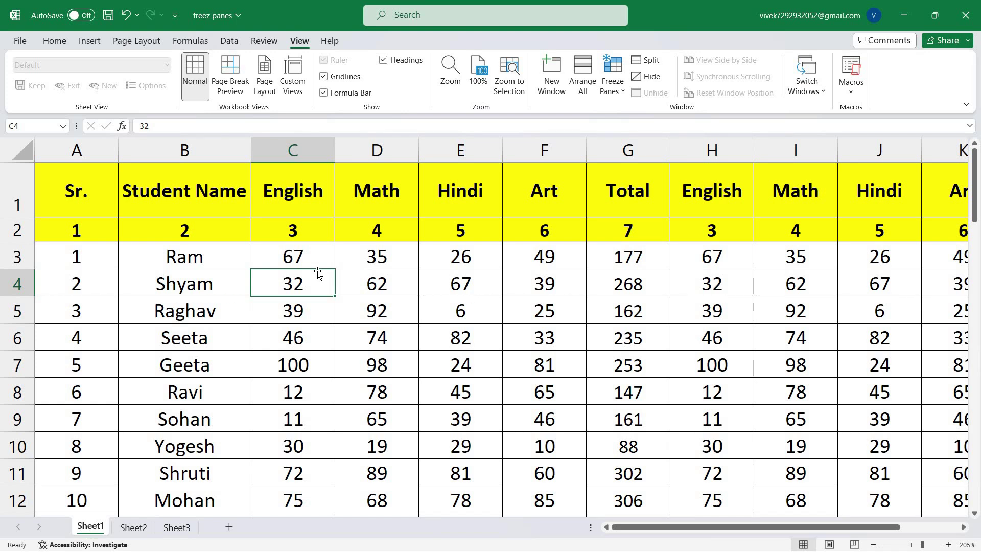
{"action": "left_click", "coordinate": [612, 77]}
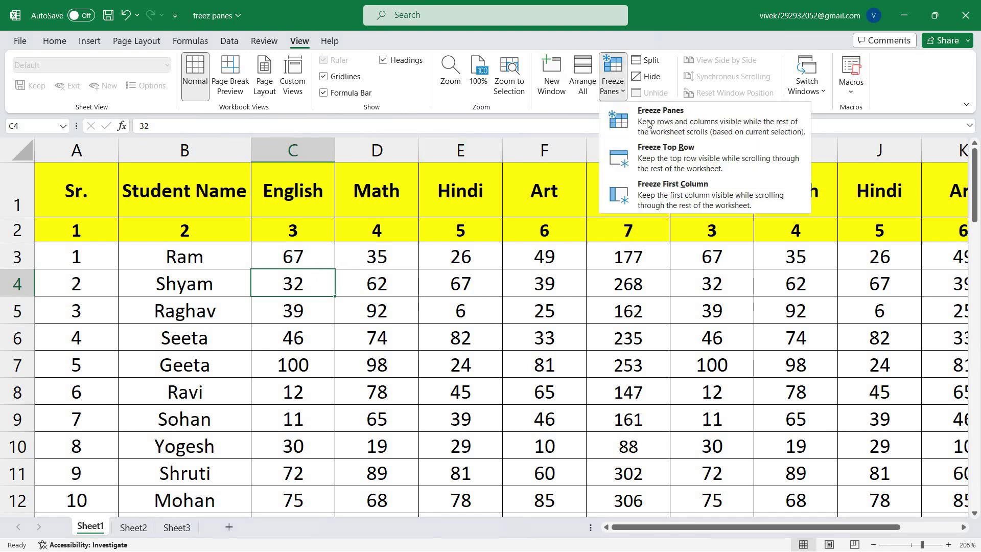
- Freeze the top row and scroll down to check the headings stay put
{"action": "left_click", "coordinate": [648, 159]}
{"action": "scroll", "coordinate": [296, 308], "scroll_direction": "down", "scroll_amount": 3}
{"action": "scroll", "coordinate": [78, 251], "scroll_direction": "down", "scroll_amount": 4}
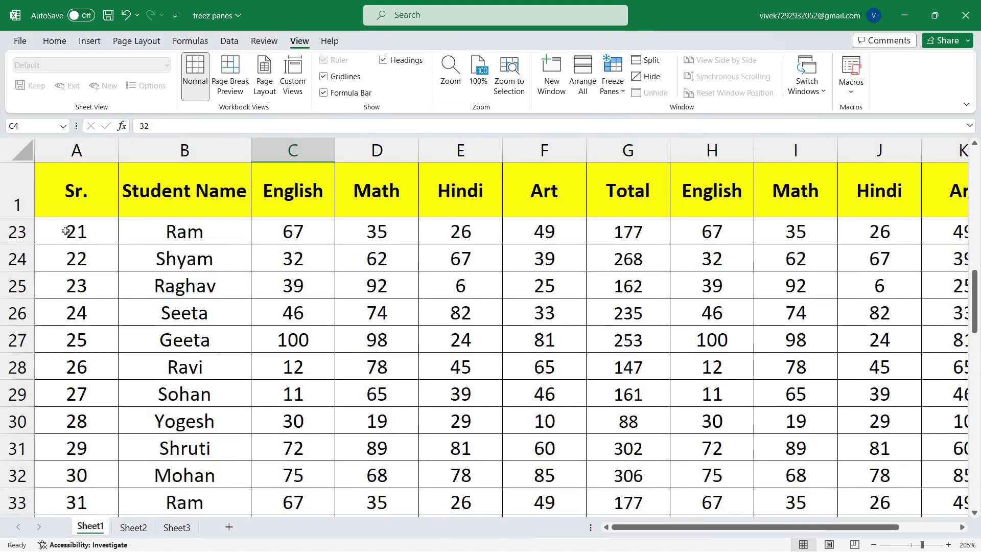
- Select the marks block A1 to H24, deselect via cell H25, and scroll back up
{"action": "left_click_drag", "start_coordinate": [40, 176], "coordinate": [679, 380]}
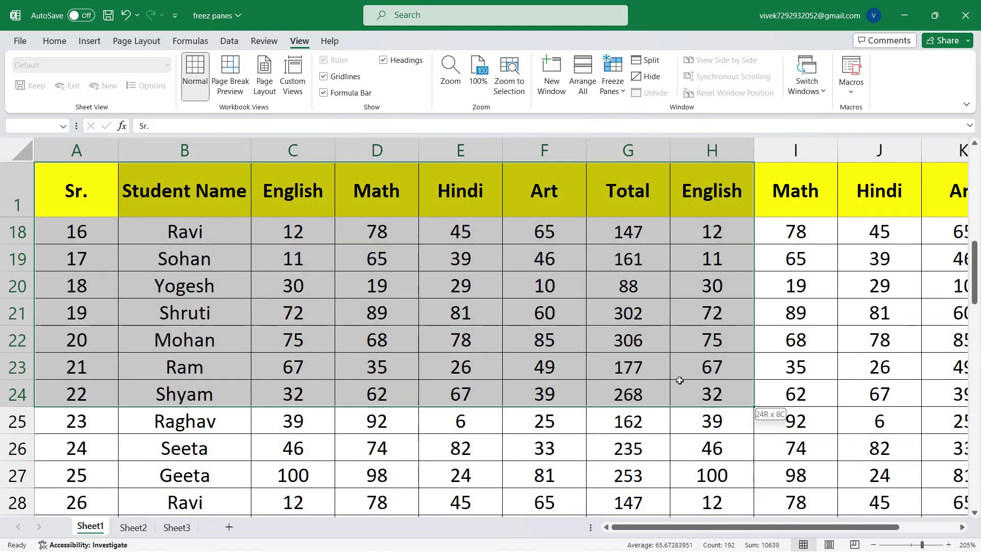
{"action": "left_click", "coordinate": [671, 424]}
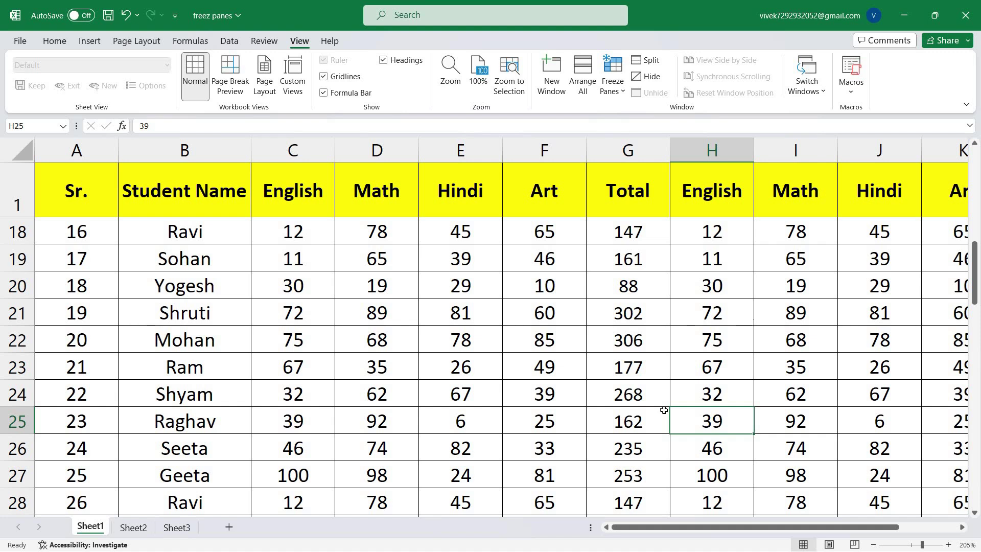
{"action": "scroll", "coordinate": [692, 361], "scroll_direction": "up", "scroll_amount": 5}
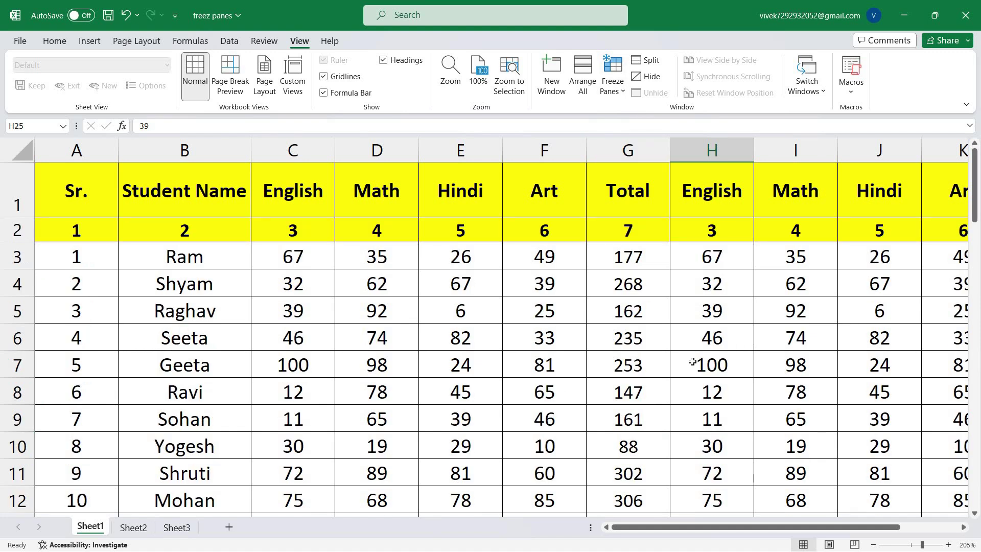